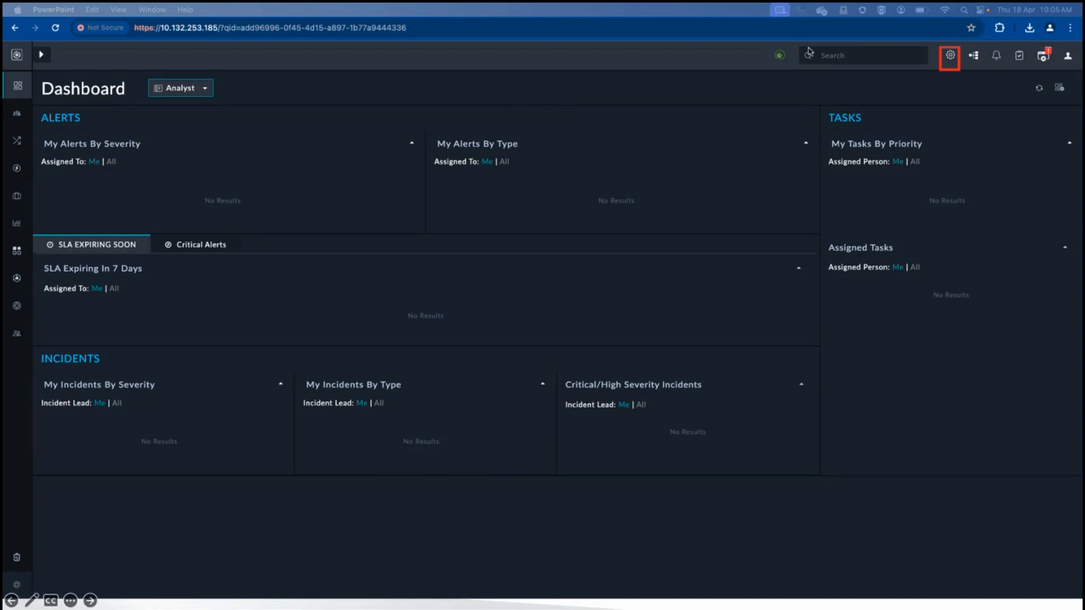
Open the Access Keys list from the system settings and open the SOC Analyst API key
left_click(952, 64)
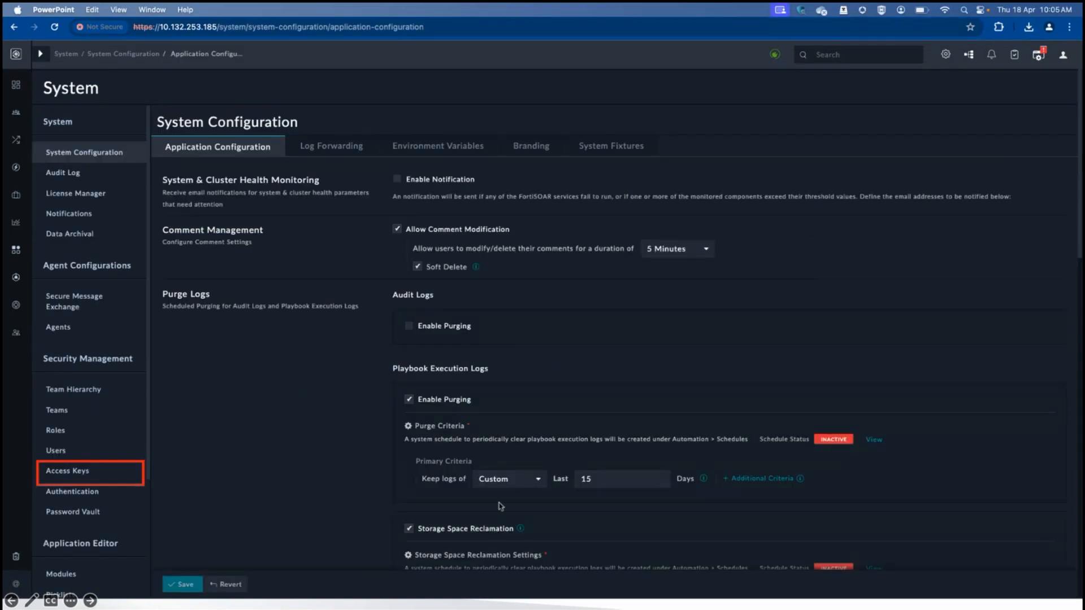
left_click(81, 475)
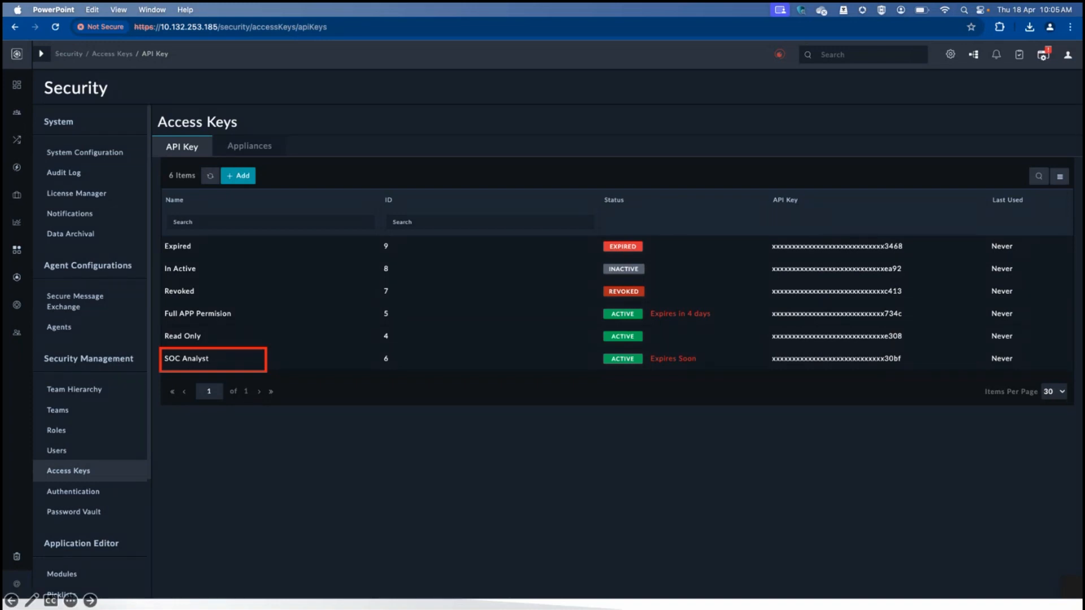
left_click(178, 364)
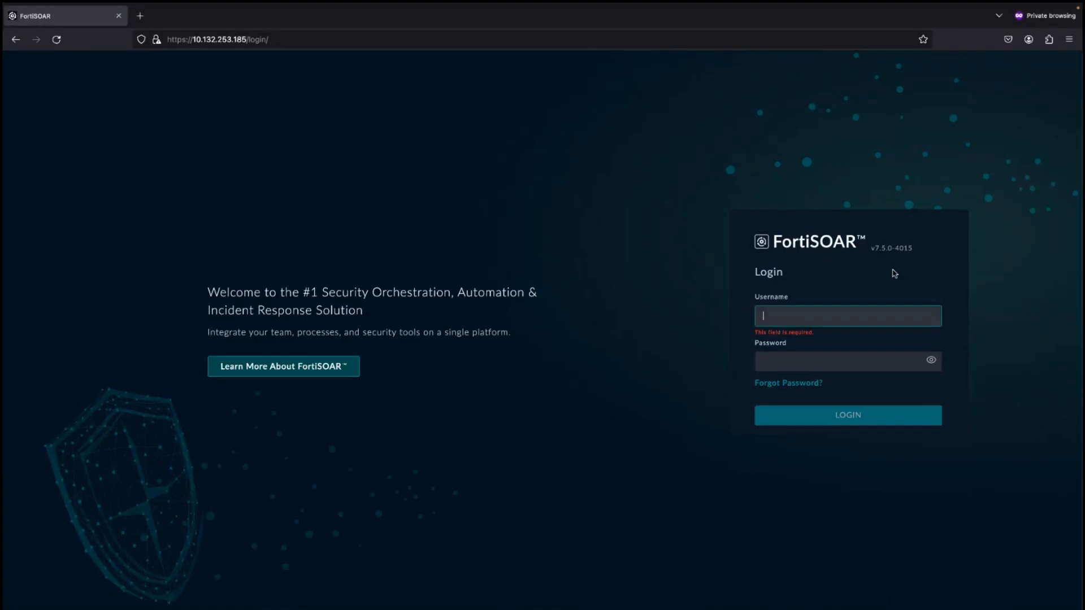
Log in to FortiSOAR with the admin username and the account password
type("csadmin")
key("Tab")
type("•••••••••••")
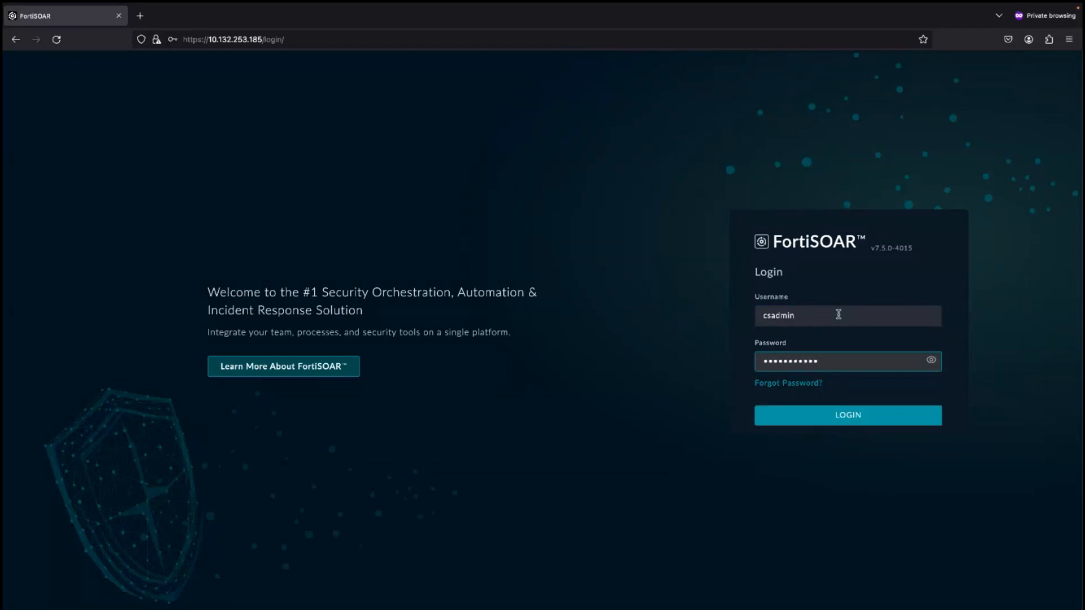
key("Return")
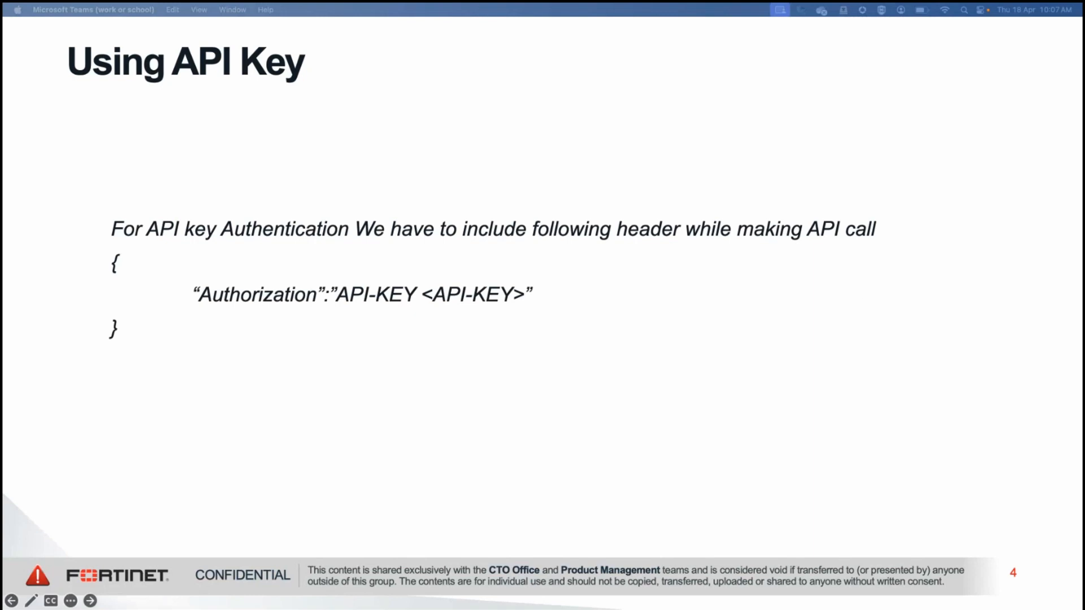
key("Right")
key("Right")
key("Right")
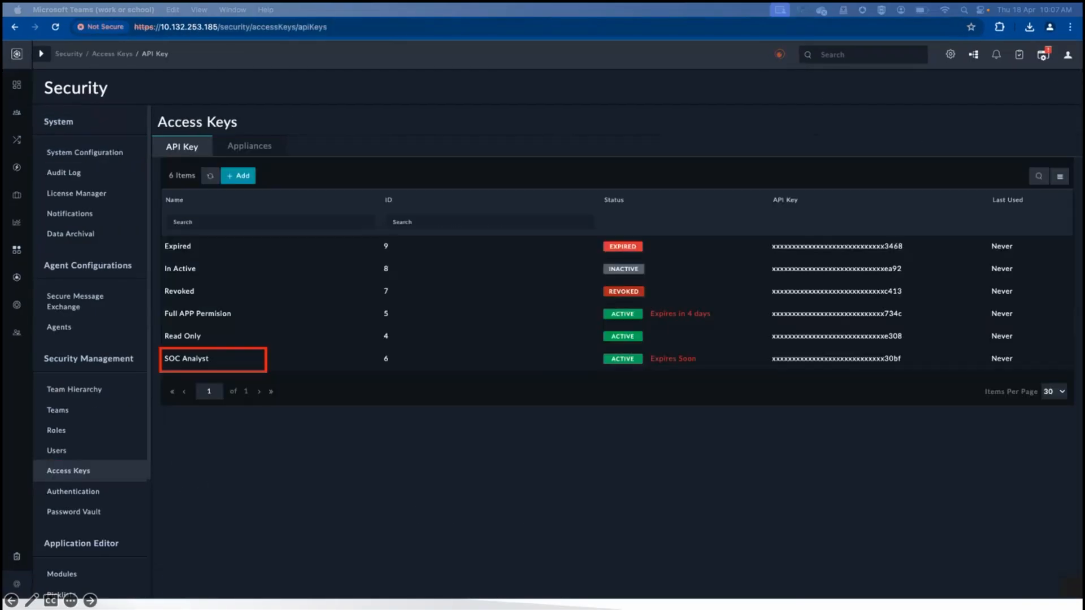
key("Right")
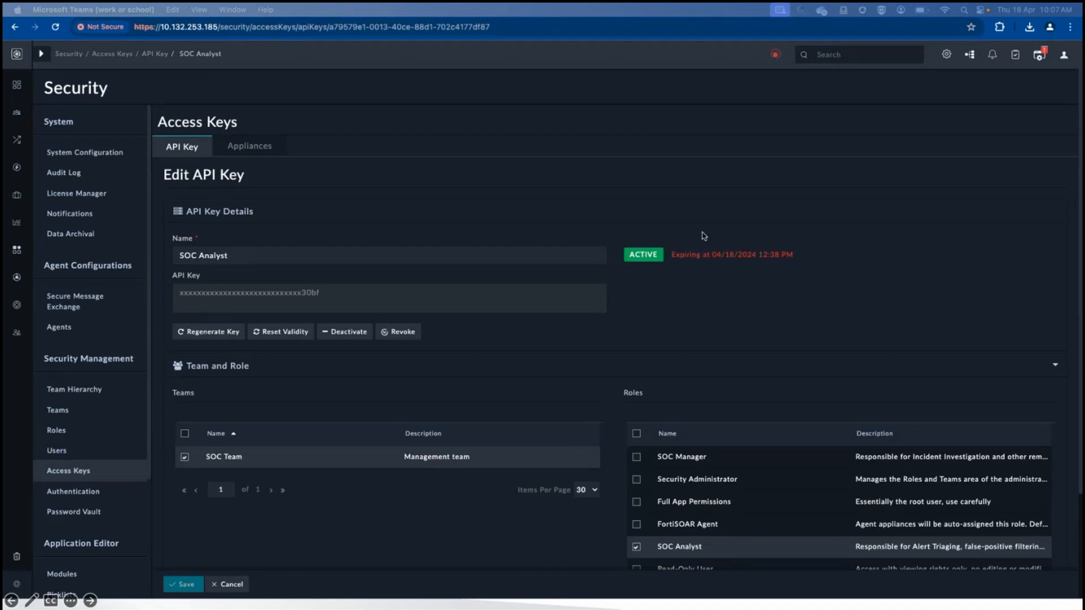
key("ctrl+Right")
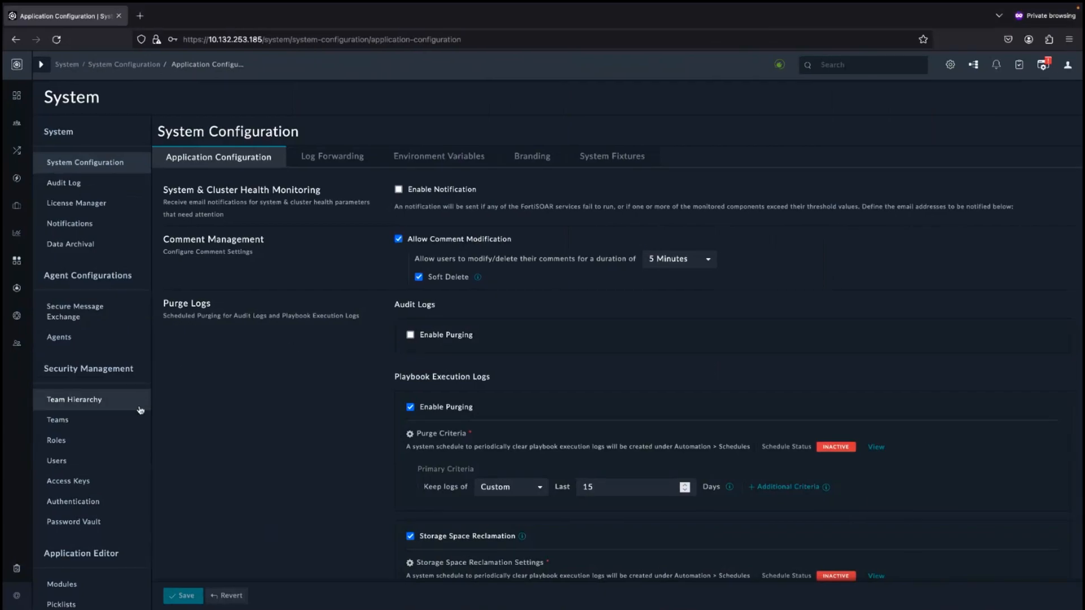
Start a new API key from the Access Keys list and name it Test API key
left_click(70, 482)
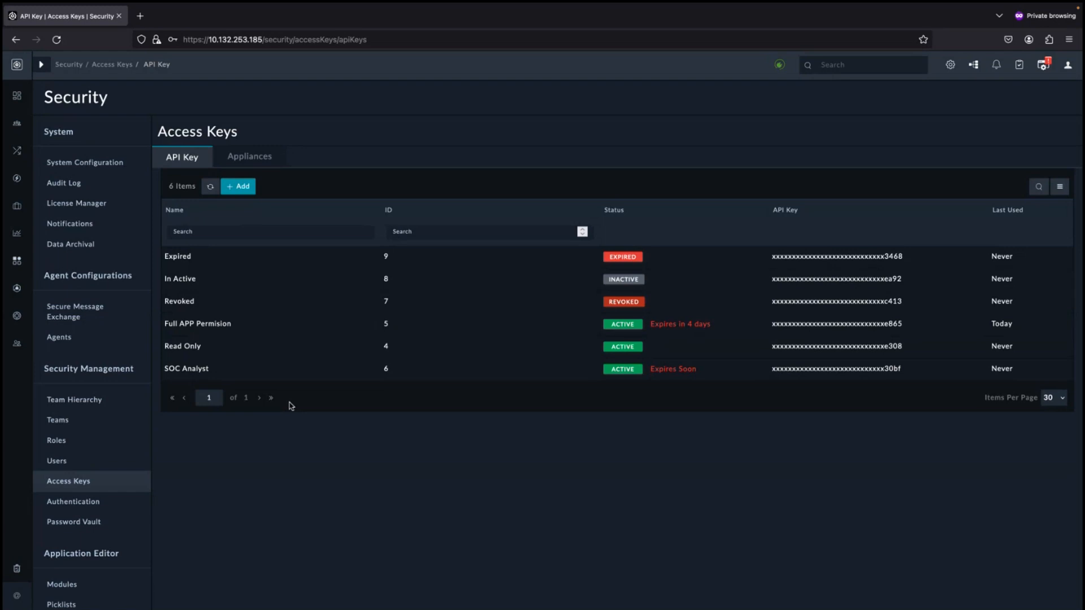
left_click(236, 192)
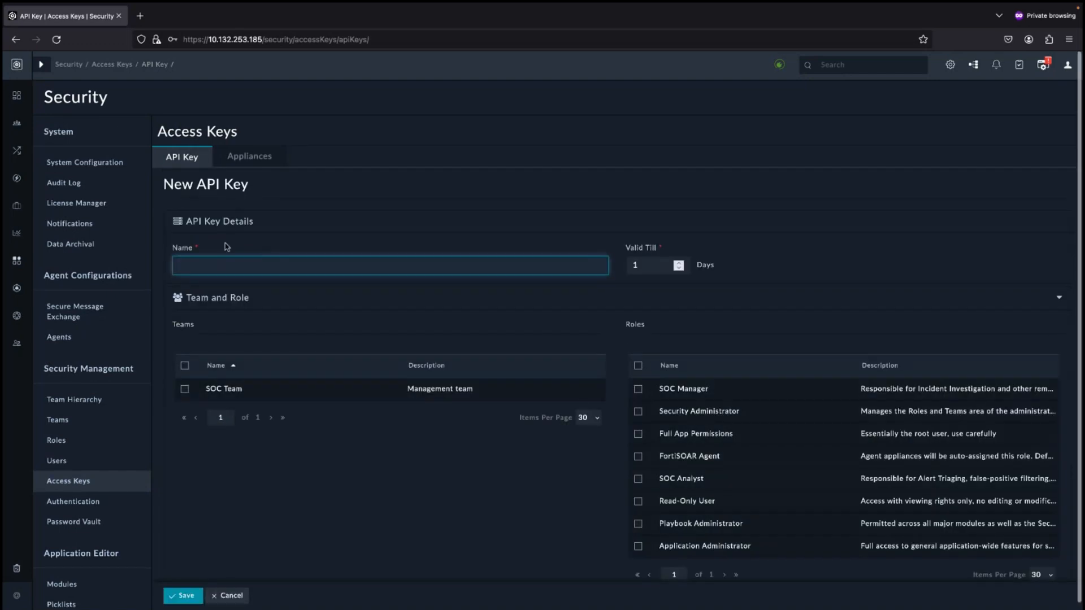
type("Test")
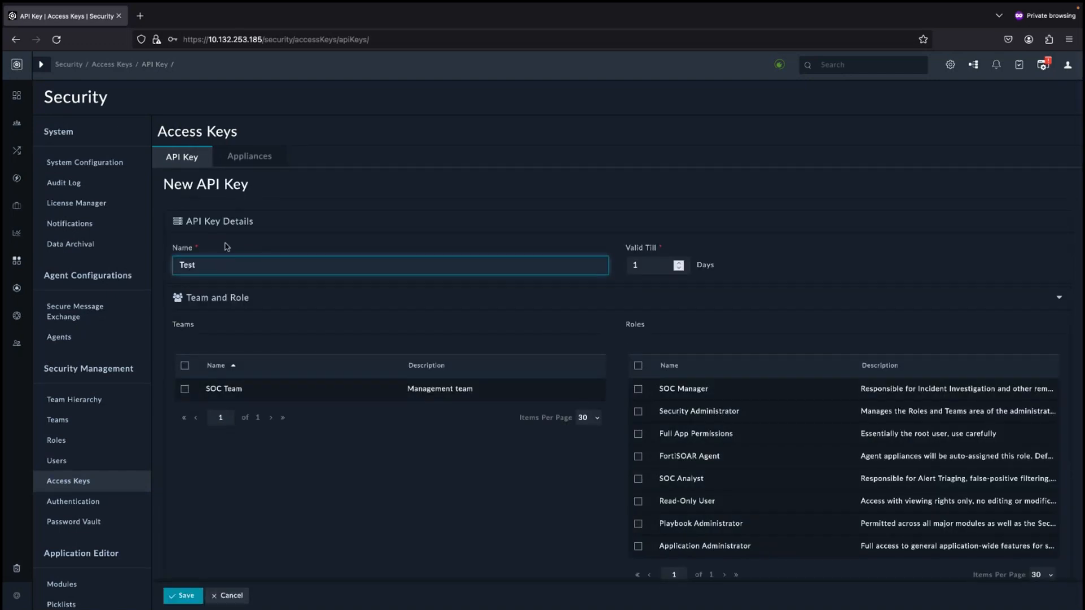
type(" API keu")
key("BackSpace")
type("y")
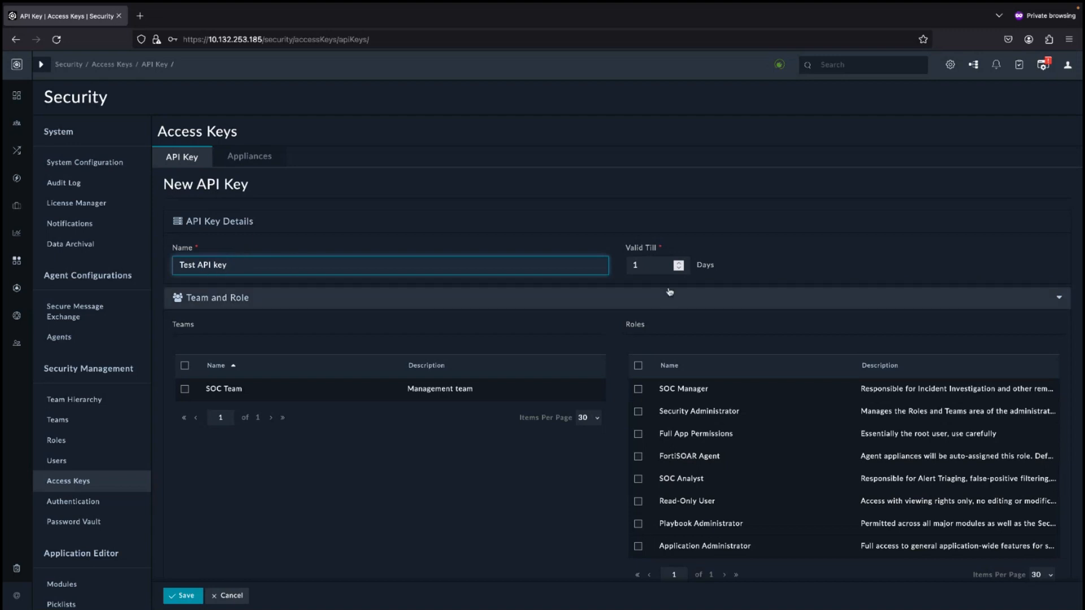
Assign the SOC Team and the Full App Permissions role to the key, keep validity at 1 day, and save
left_click(635, 266)
double_click(635, 266)
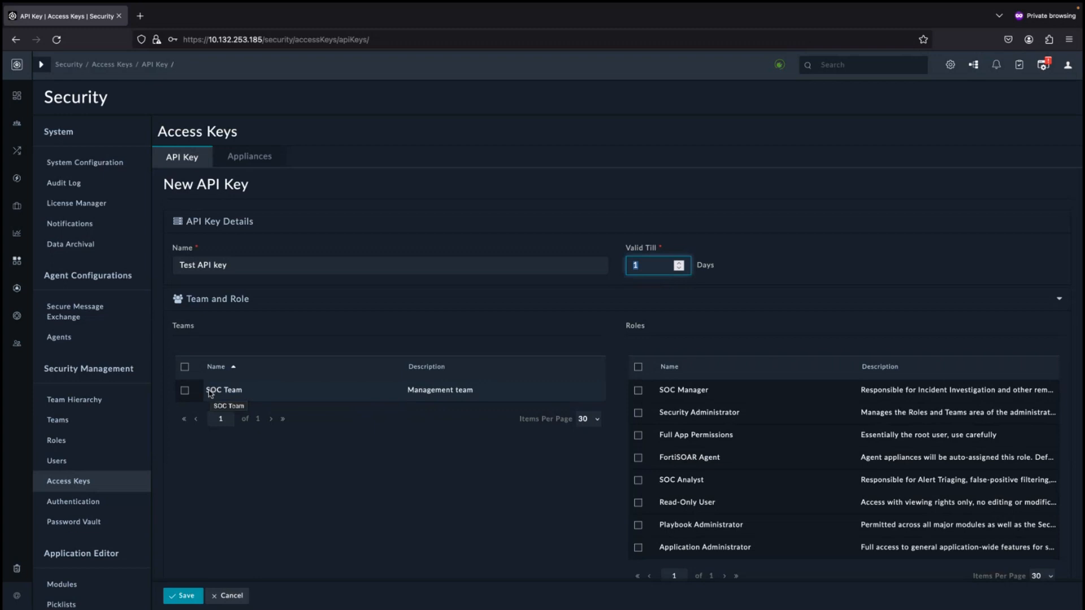
left_click(186, 392)
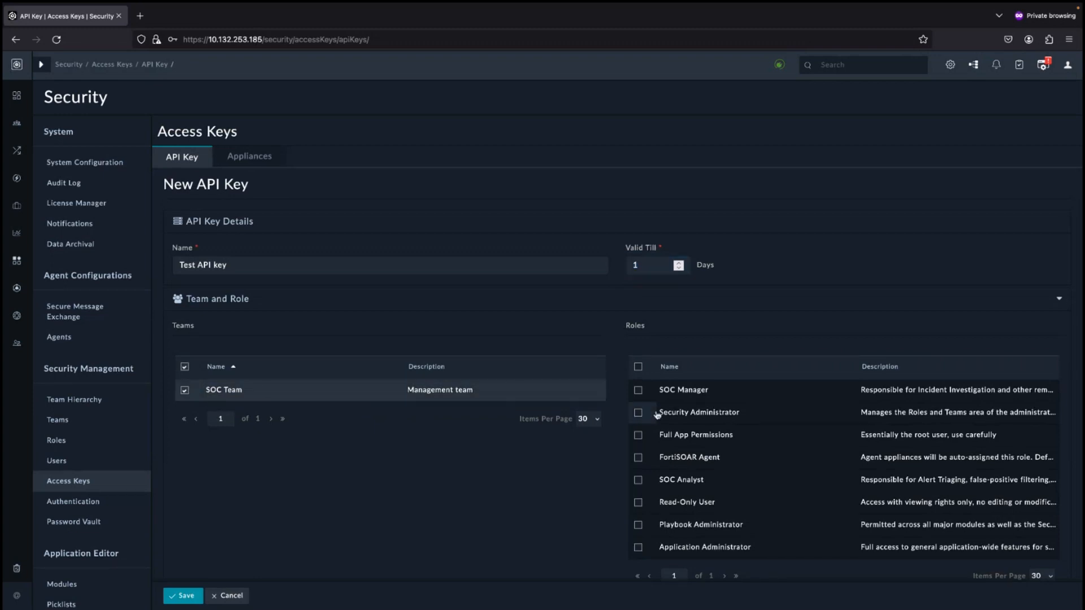
left_click(638, 436)
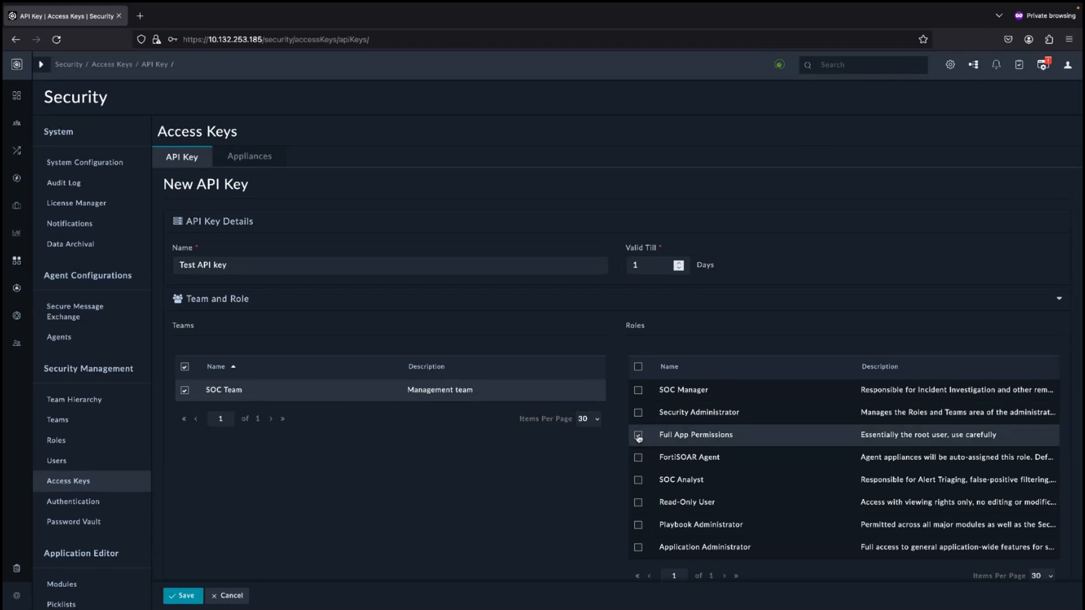
left_click(173, 603)
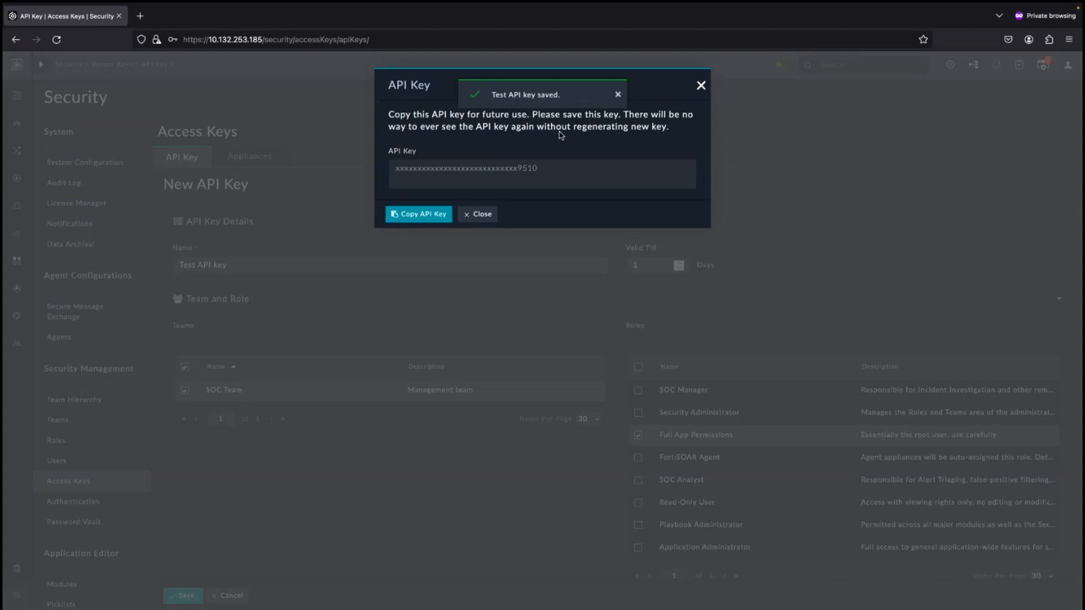
Copy the new API key, switch to Postman, paste it as the collection's API_KEY current value, and save
left_click(420, 215)
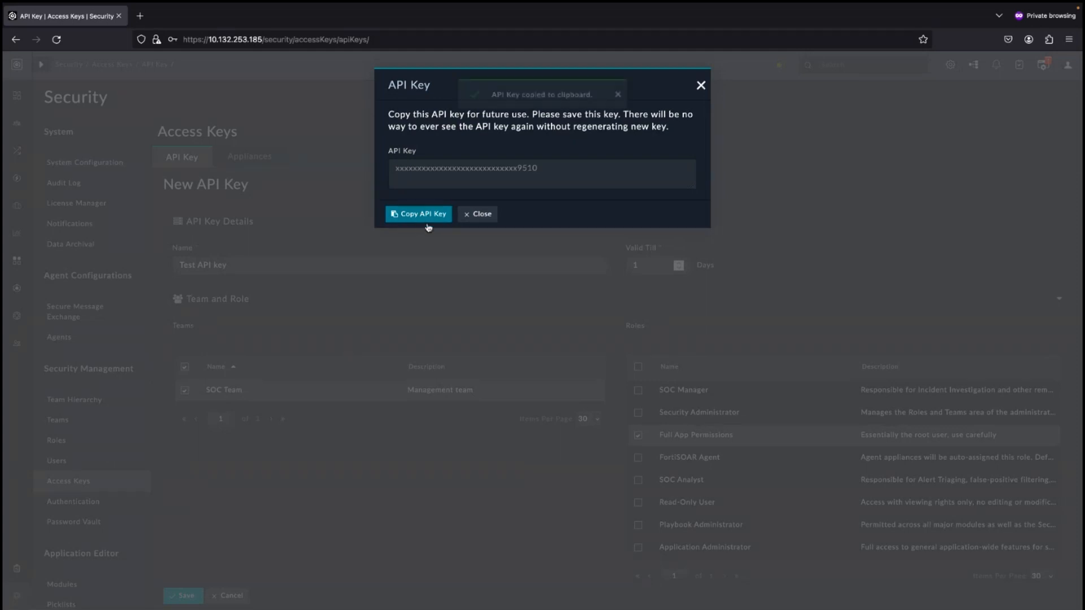
key("ctrl+Right")
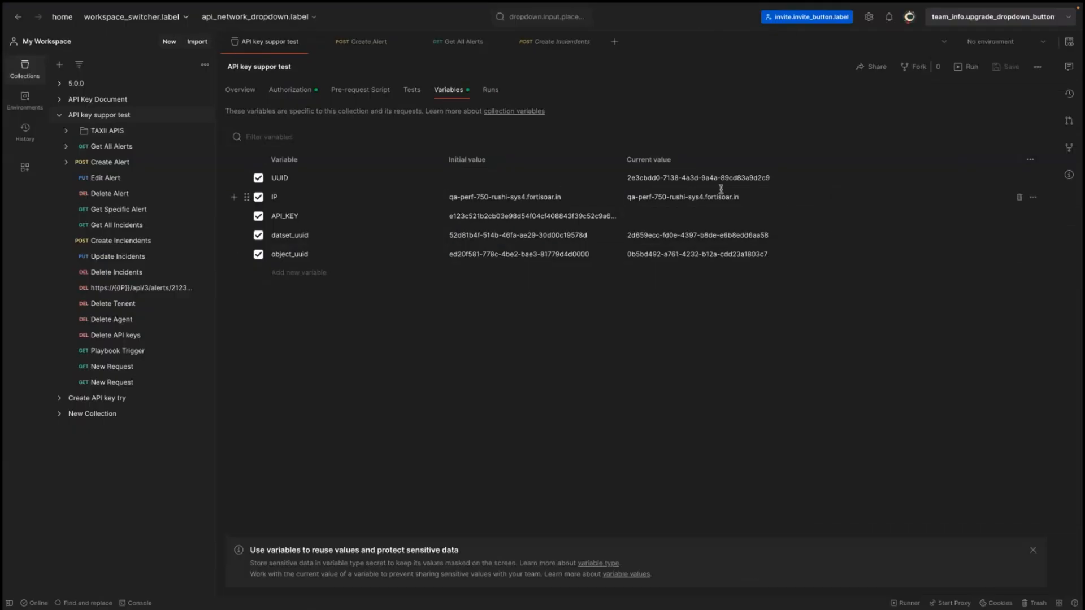
left_click(691, 219)
key("ctrl+v")
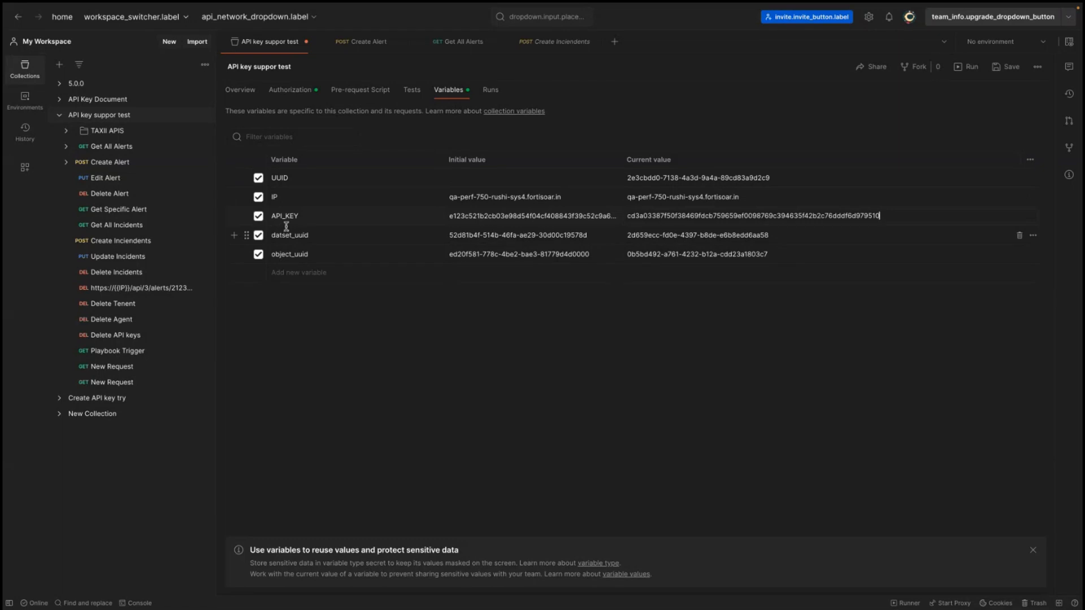
left_click(1006, 68)
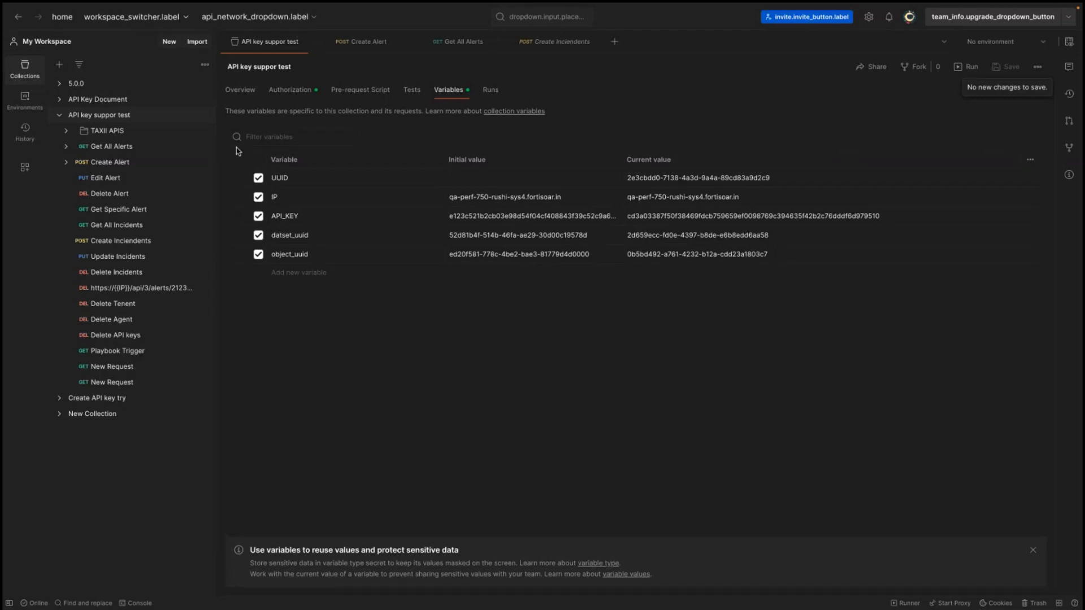
Review the collection's API Key authorization key and value, then return to its variables
left_click(278, 94)
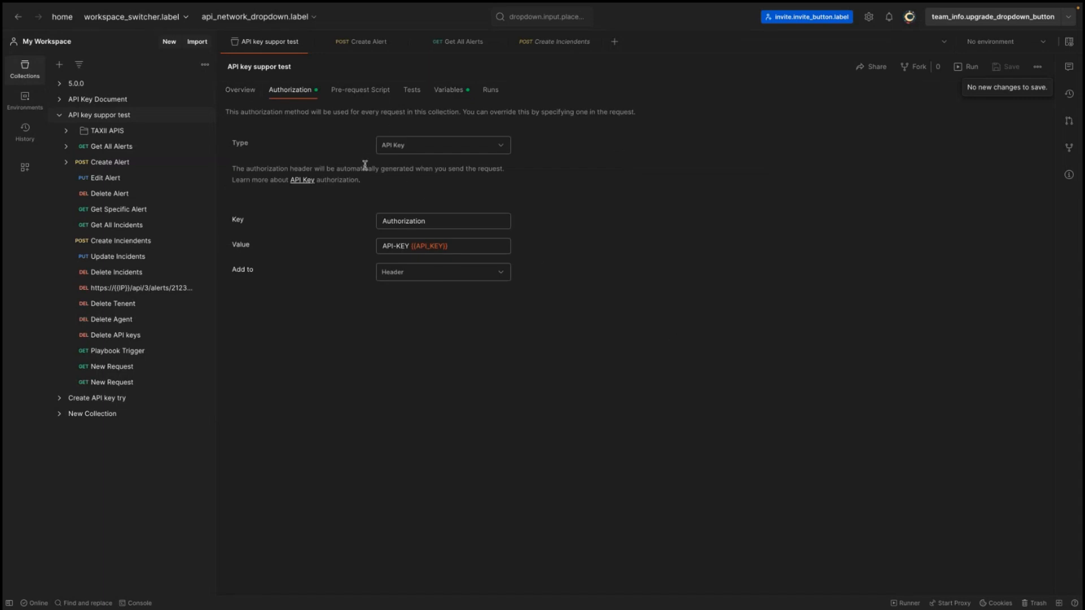
double_click(395, 221)
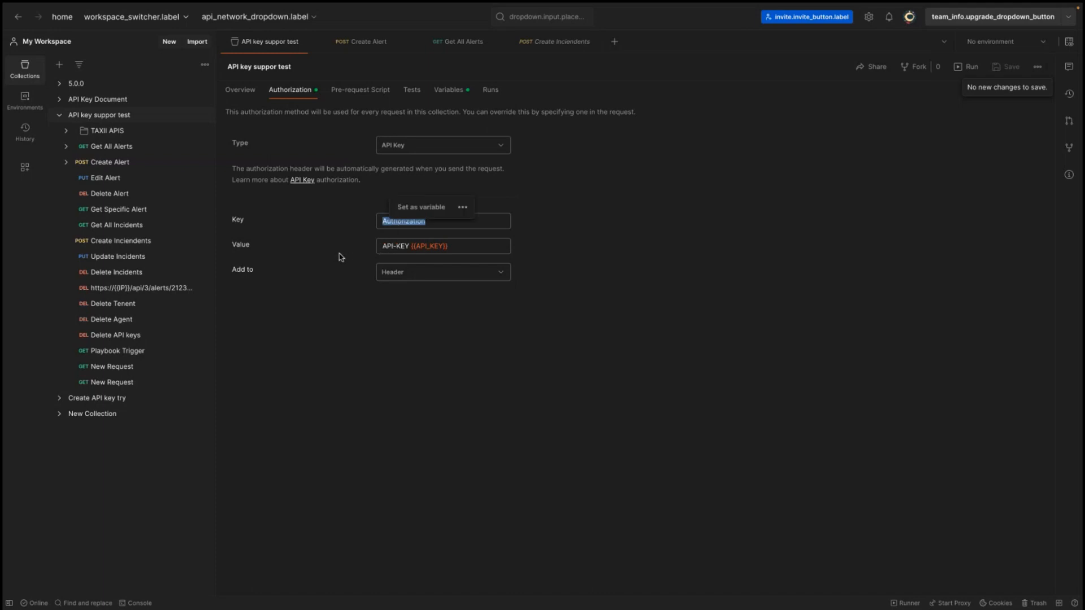
left_click_drag(385, 246, 409, 245)
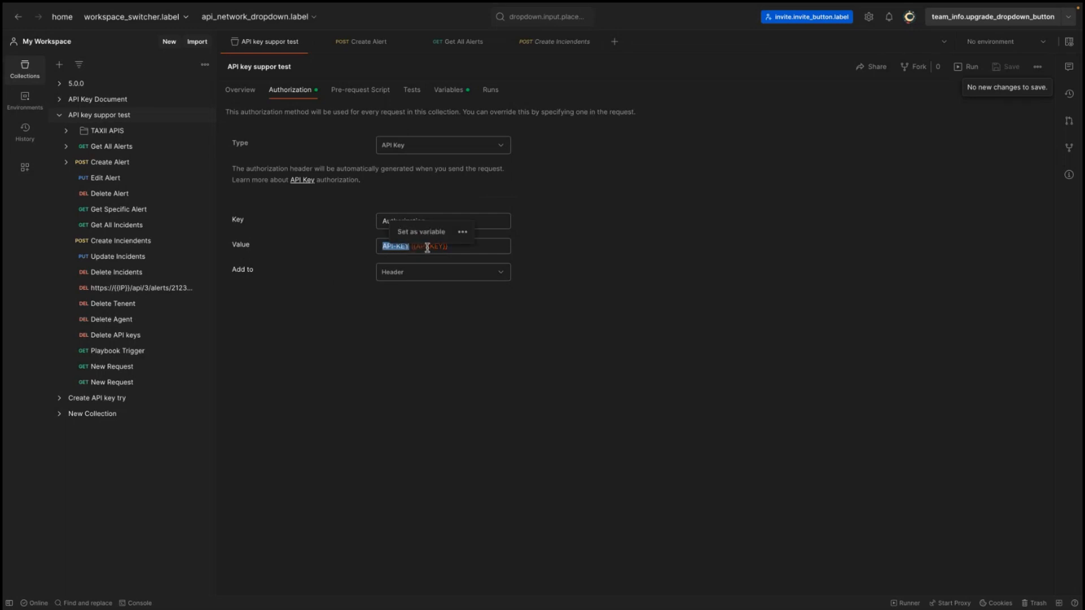
key("shift+Tab")
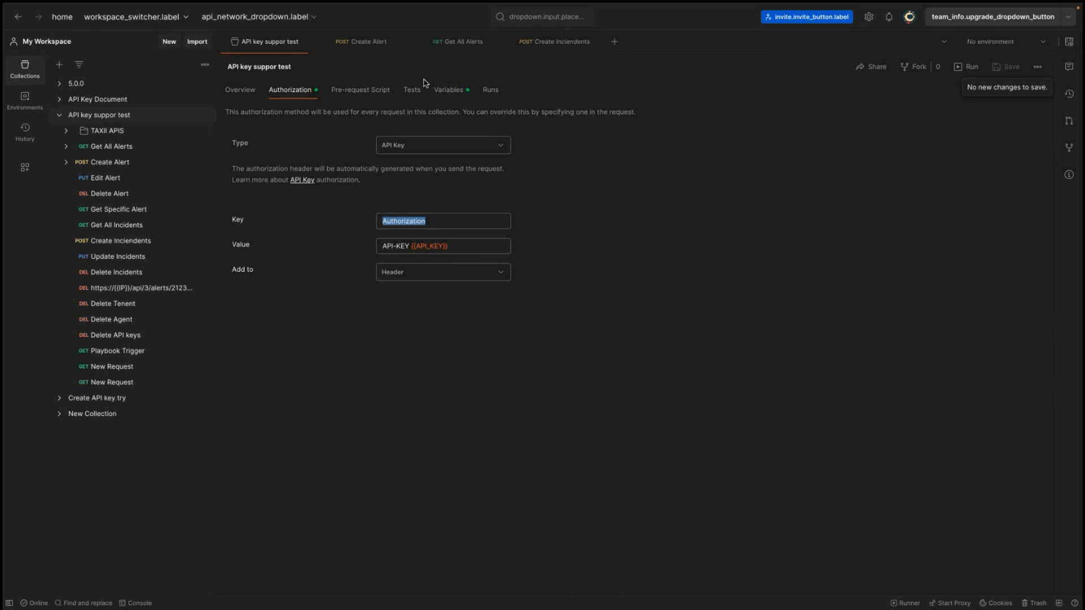
left_click(447, 92)
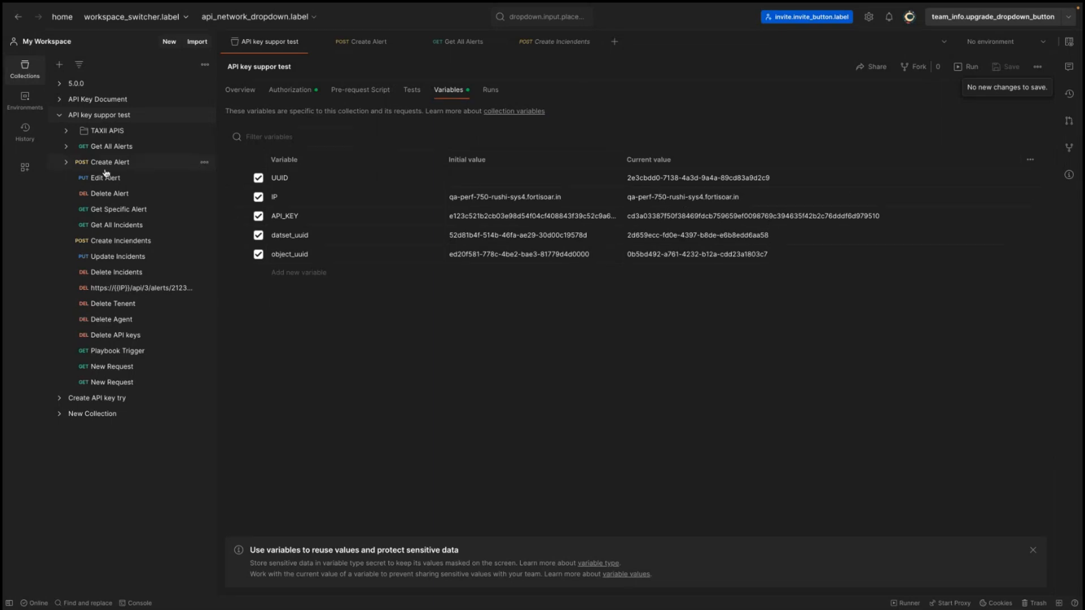
Send the Get All Alerts request from its headers view and collapse the response's hydra:member list
left_click(111, 147)
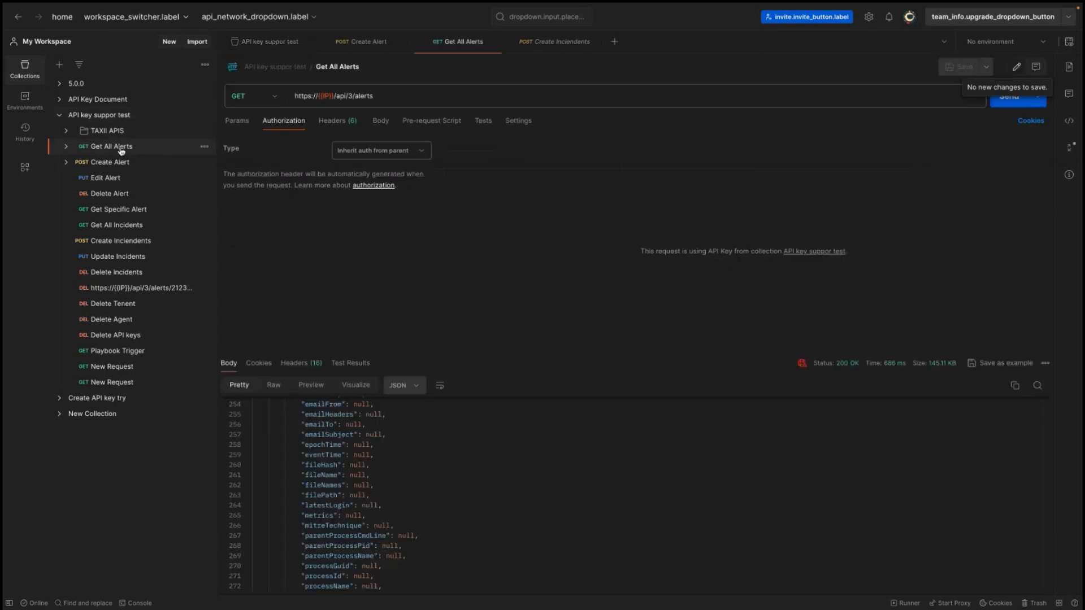
left_click(327, 127)
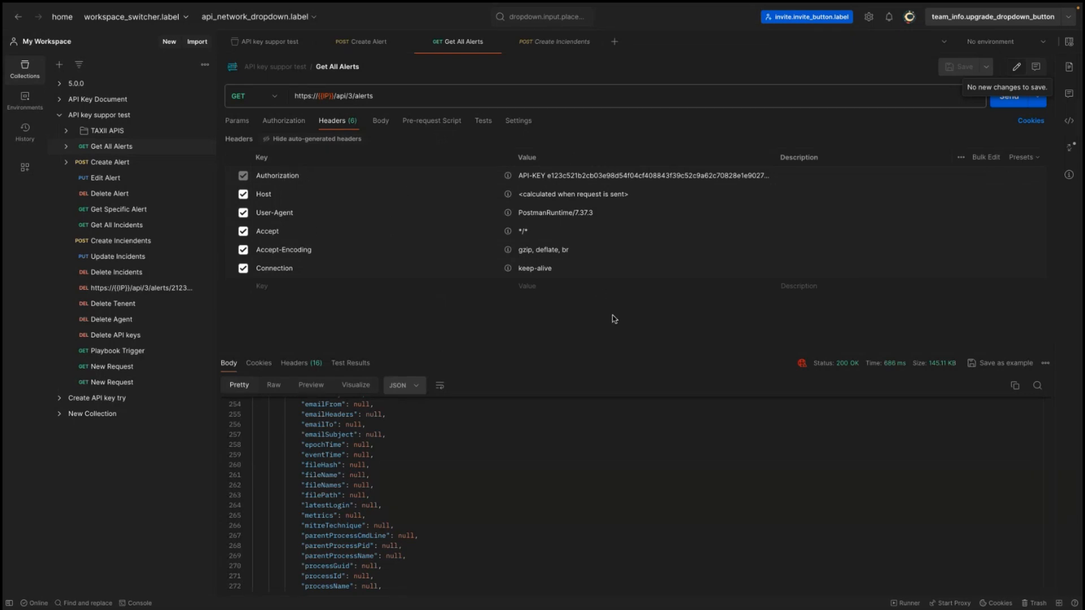
left_click(1011, 104)
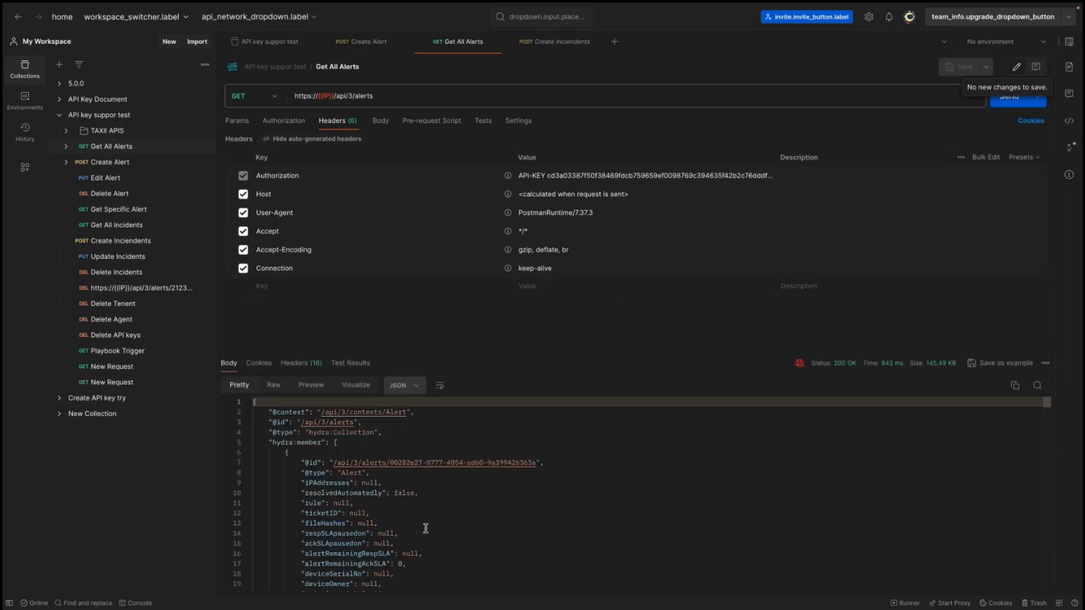
scroll(426, 528, "down", 20)
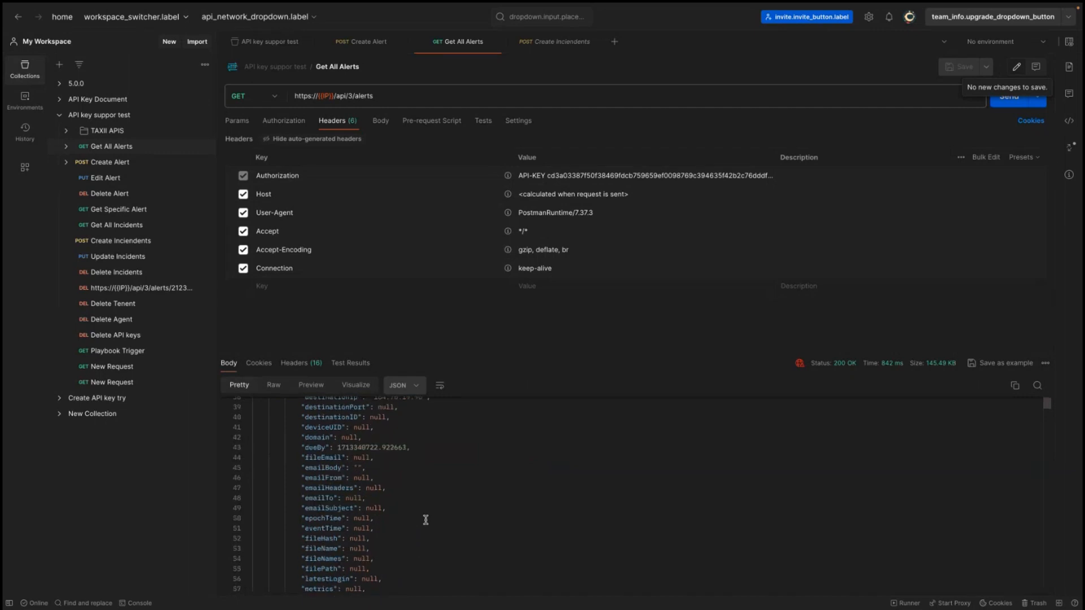
scroll(426, 520, "up", 20)
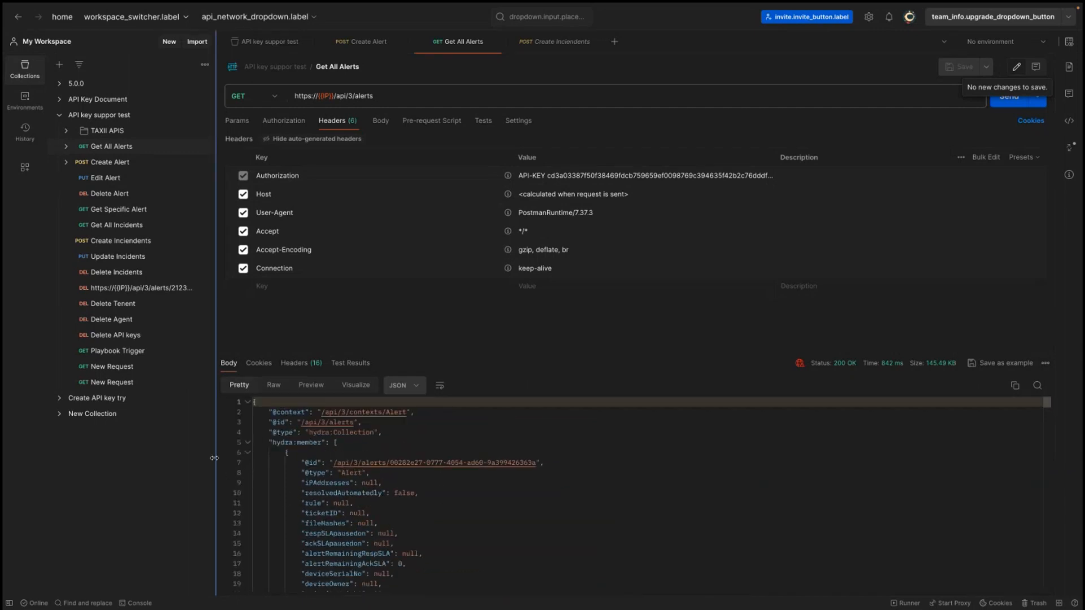
left_click(247, 444)
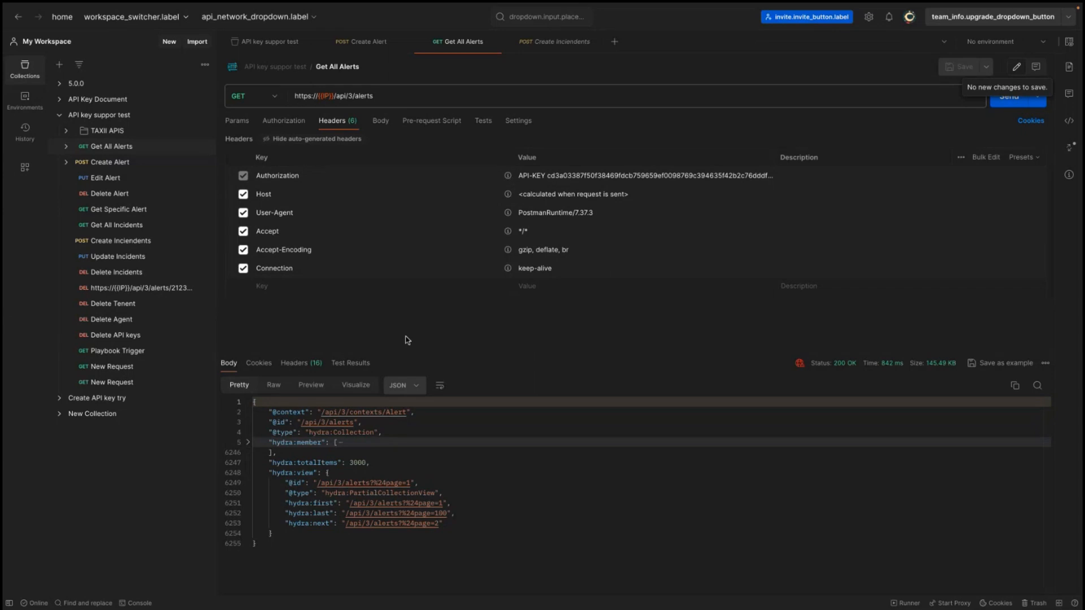
Open the Create Alert request's body and send it to create an alert
left_click(102, 164)
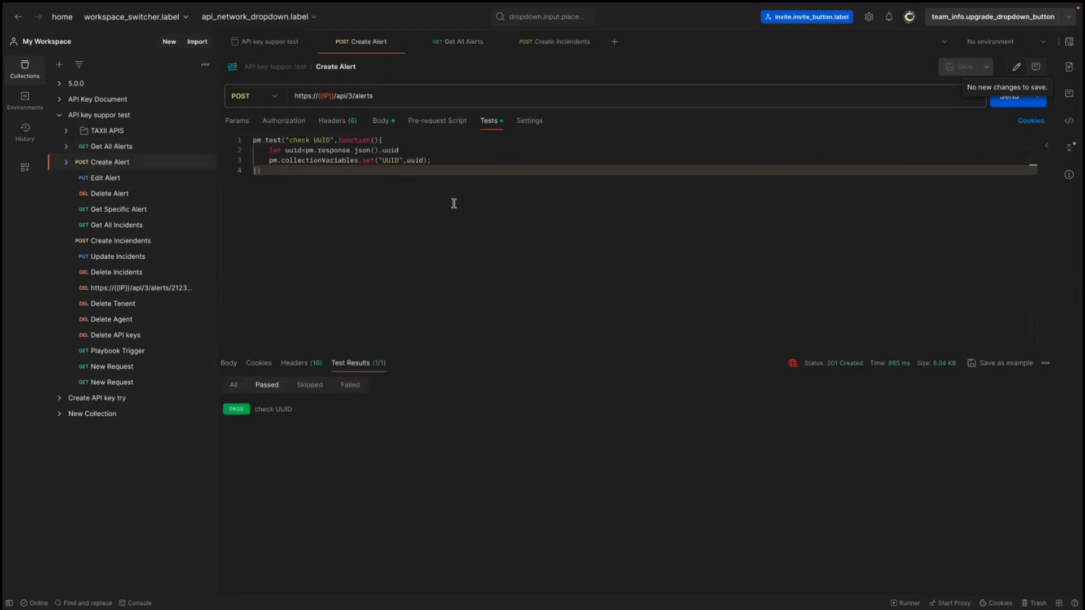
left_click(386, 123)
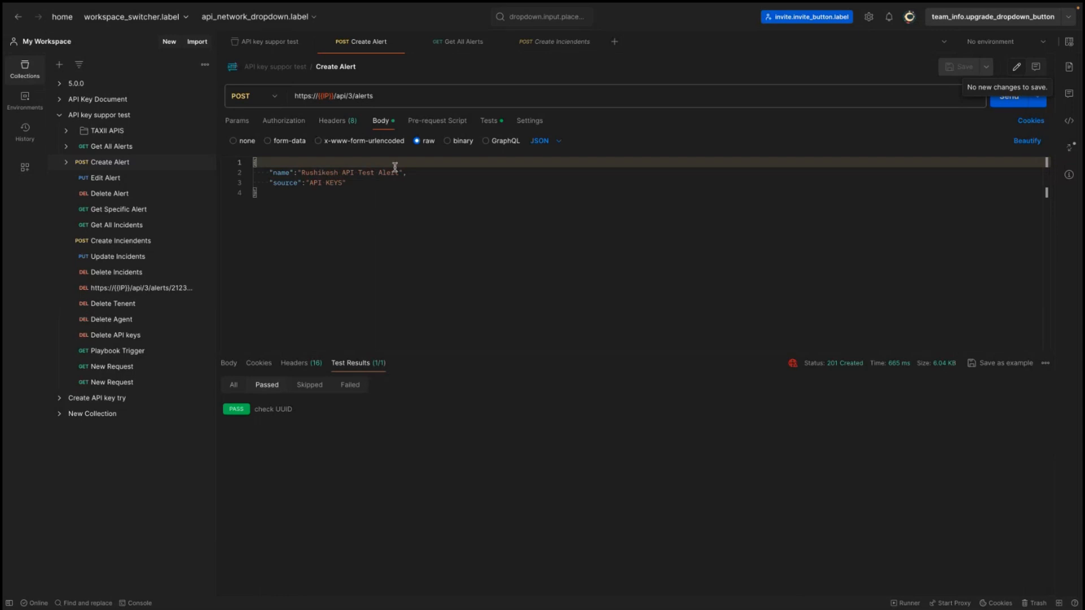
left_click(1007, 105)
left_click(229, 363)
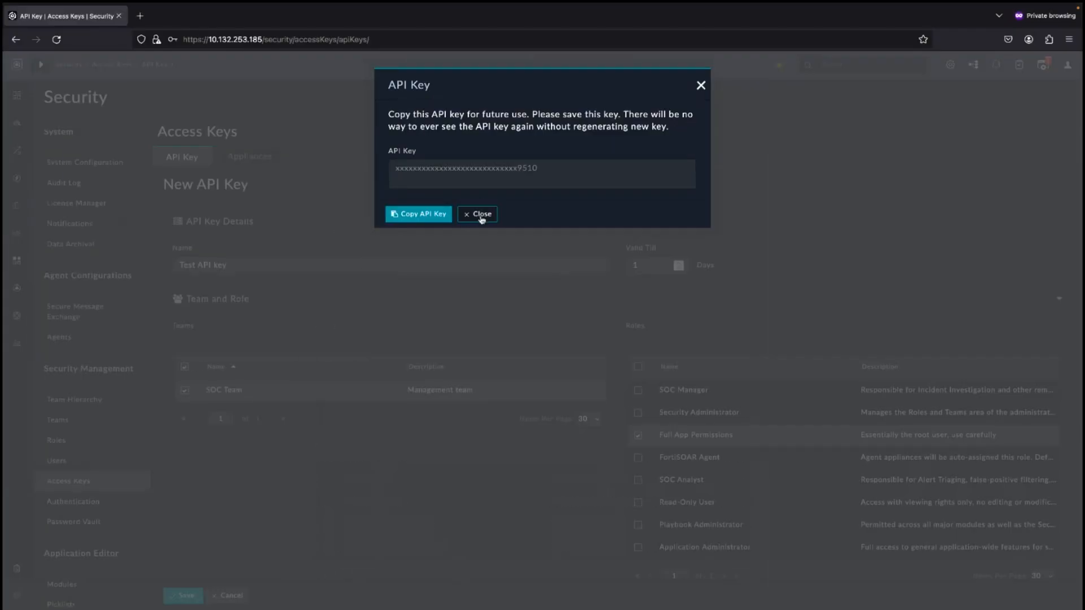
Close the API key dialog in FortiSOAR to return to the Access Keys list
left_click(482, 214)
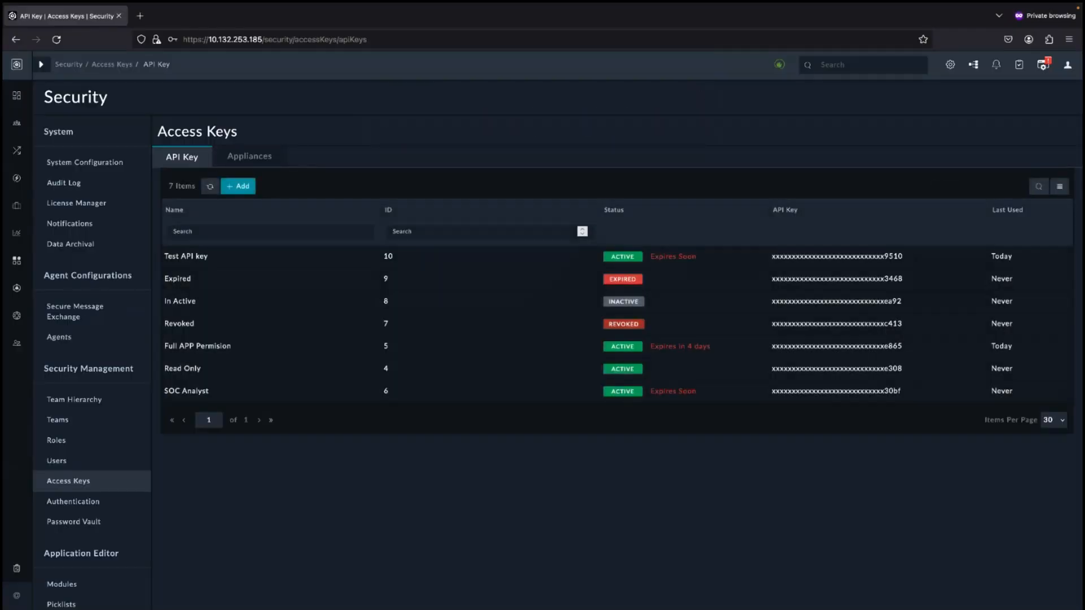
mouse_move(15, 189)
mouse_move(17, 150)
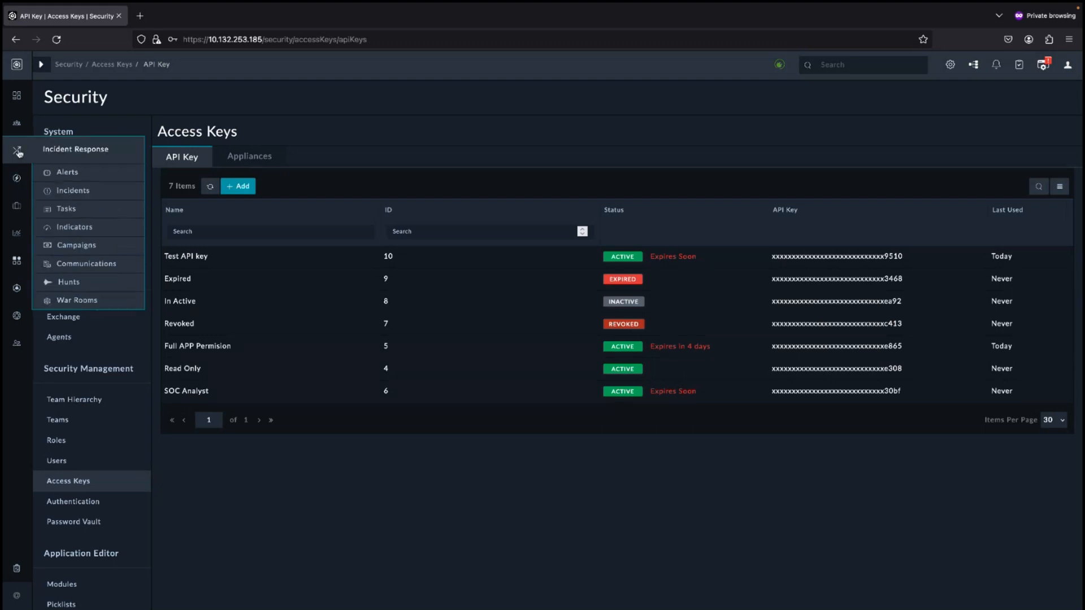
Open the Alerts module and filter the alert list by the name Rushi
left_click(59, 172)
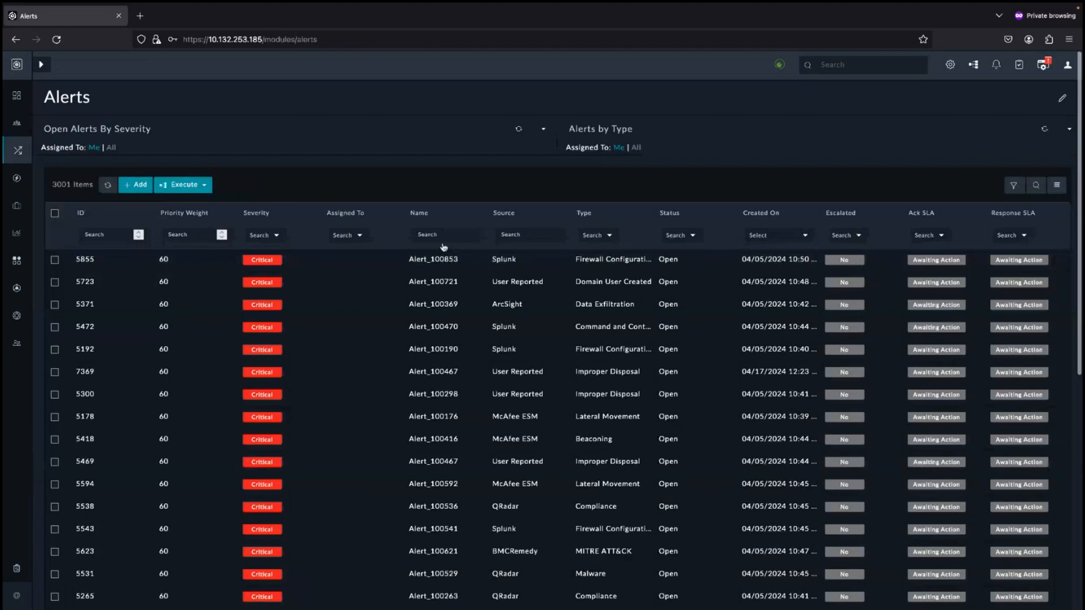
left_click(437, 235)
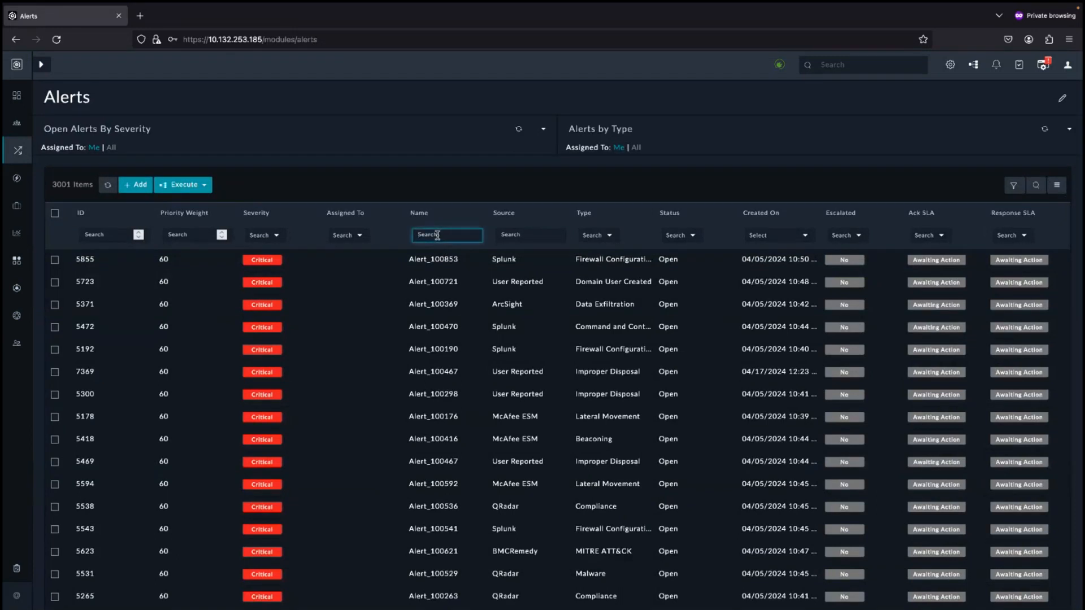
type("Rushi")
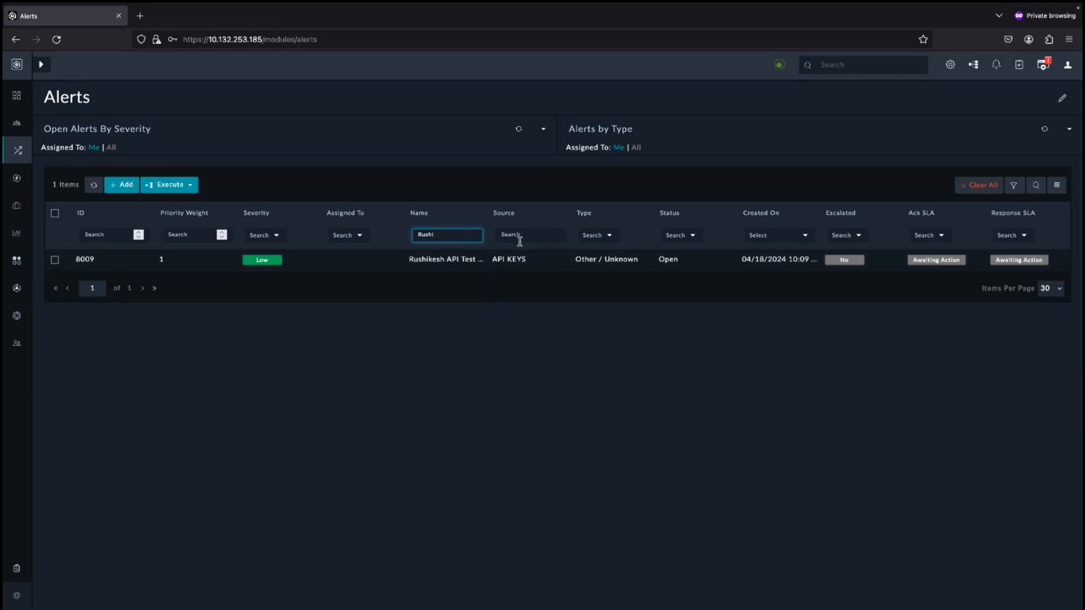
Send the Edit Alert request that sets the source to Demo One Two Three, and check the alert in FortiSOAR
key("ctrl+Right")
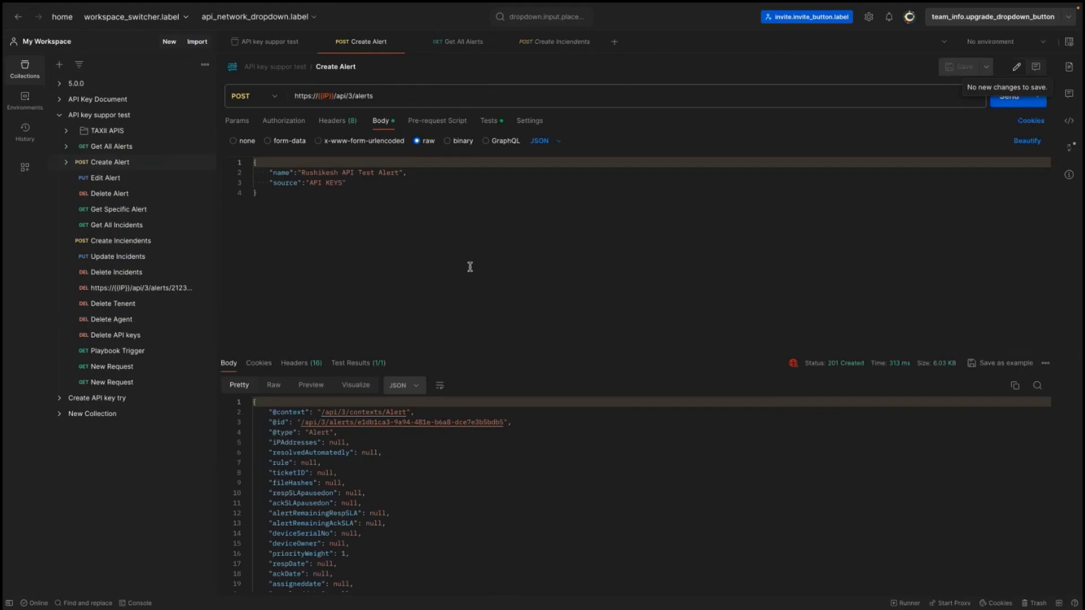
left_click(110, 179)
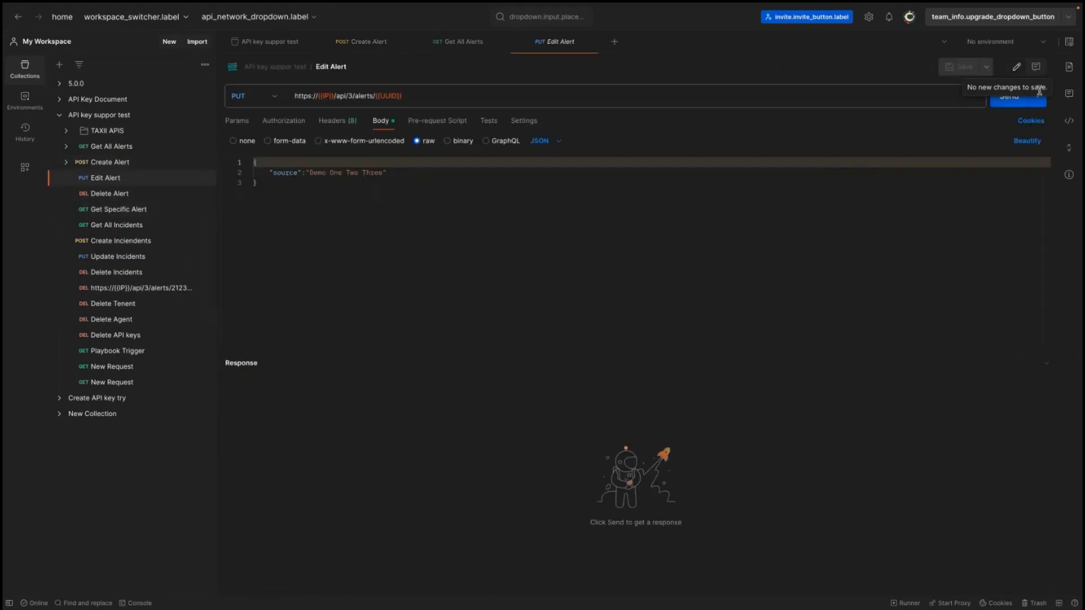
left_click(1010, 103)
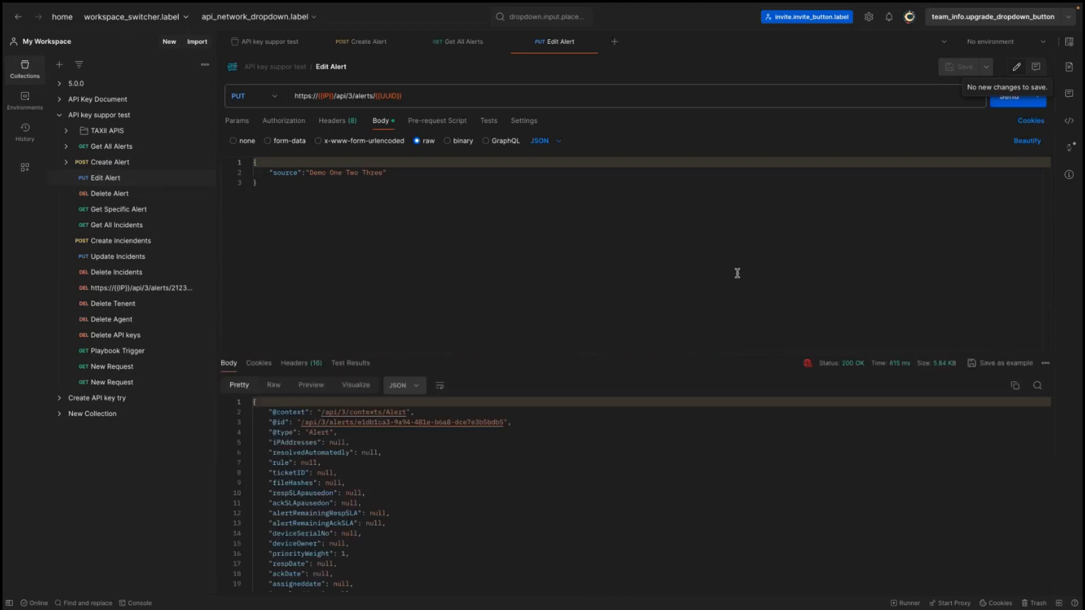
key("ctrl+Left")
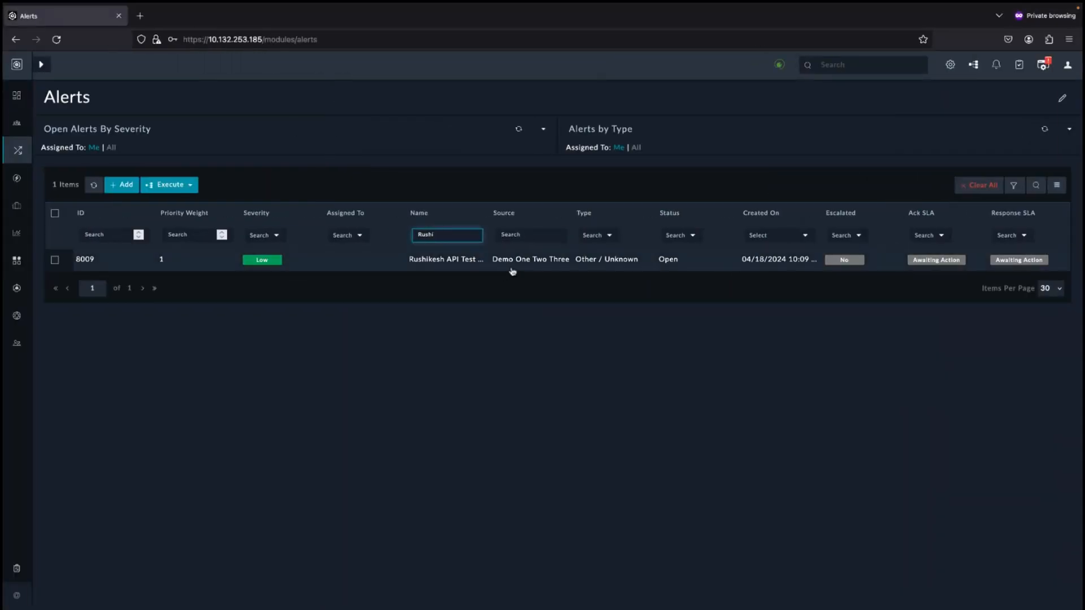
key("ctrl+Right")
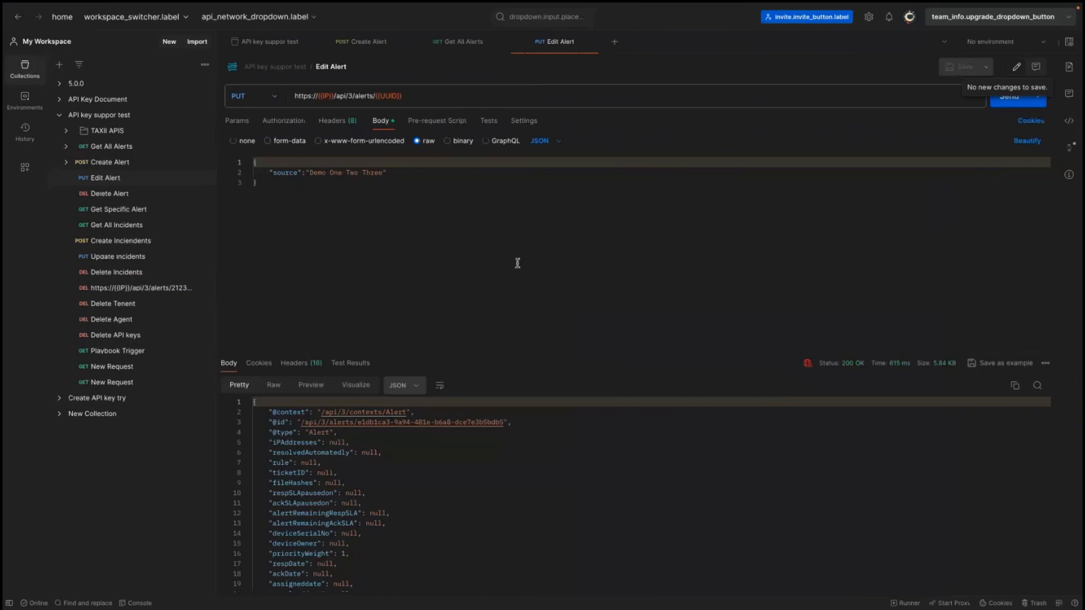
Send the Delete Alert request, then refresh the filtered alert list in FortiSOAR
left_click(100, 197)
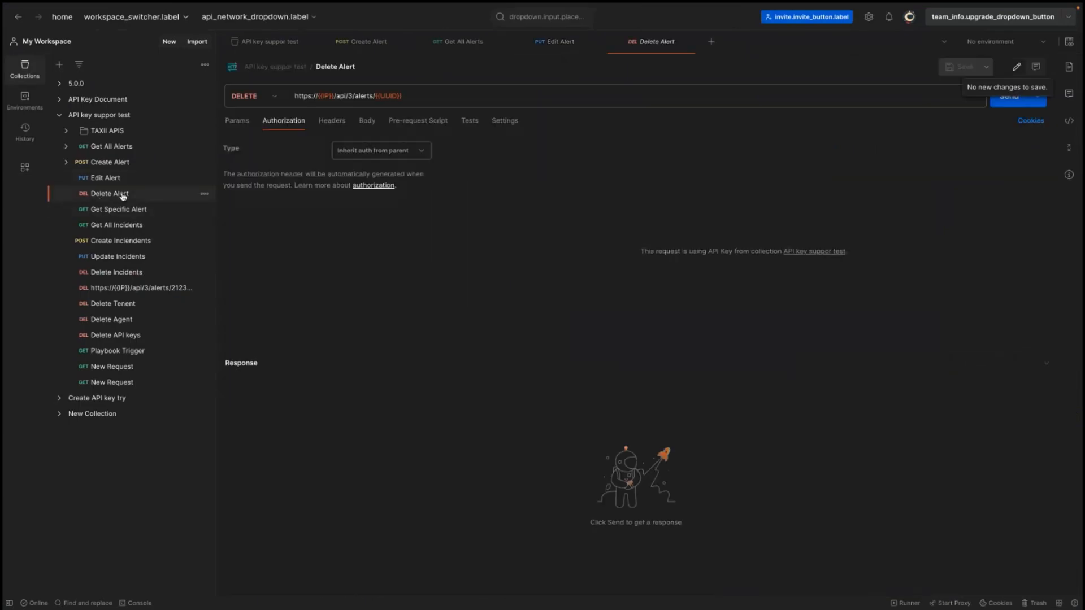
left_click(1004, 107)
key("ctrl+Left")
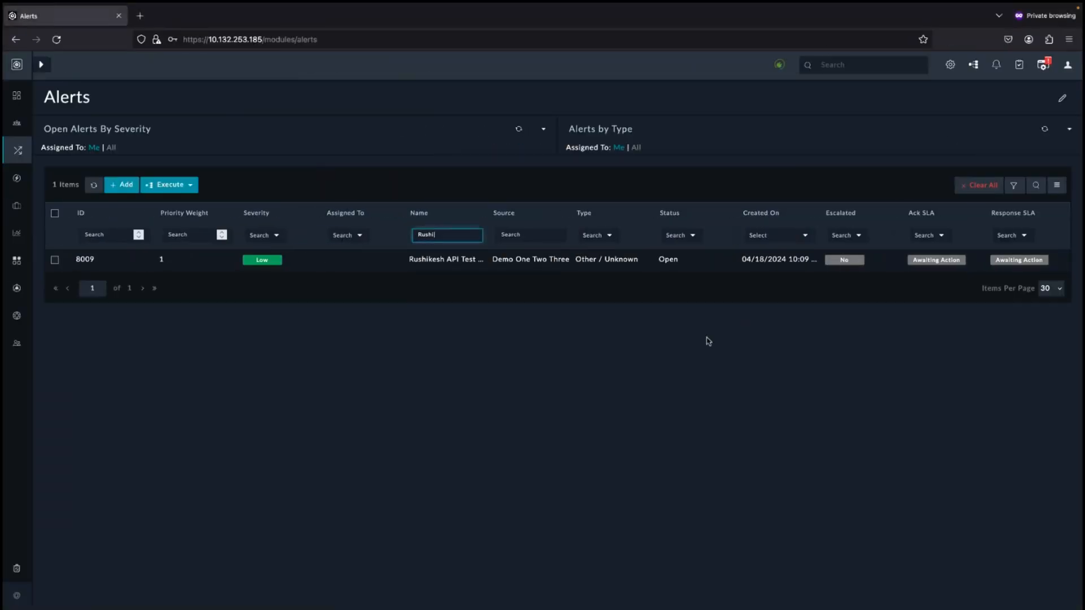
left_click(92, 186)
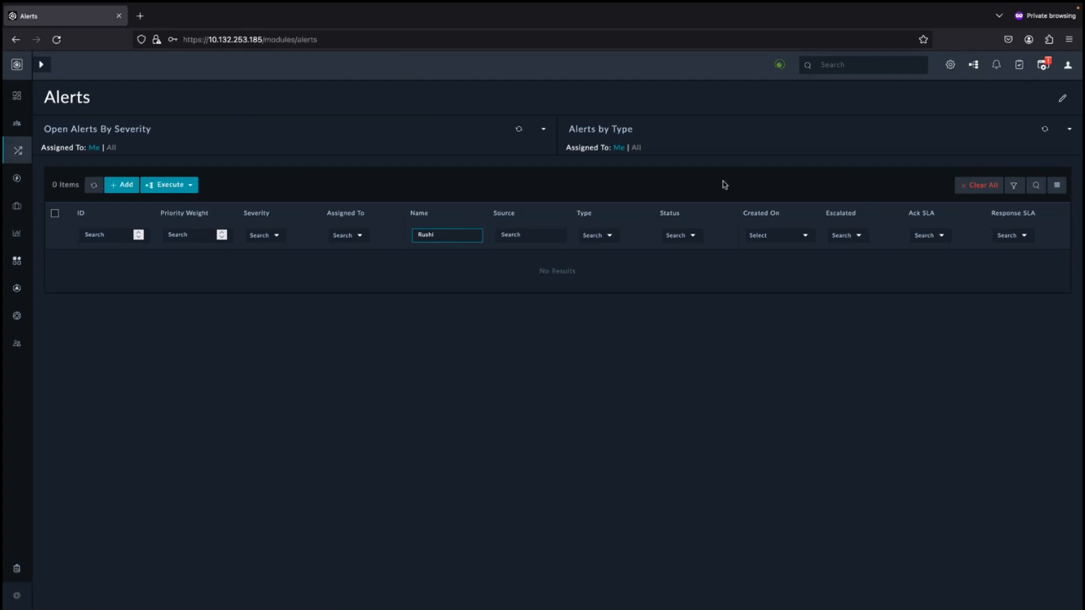
Open Access Keys from the settings and inspect the Expired API key's details before returning to the list
left_click(951, 65)
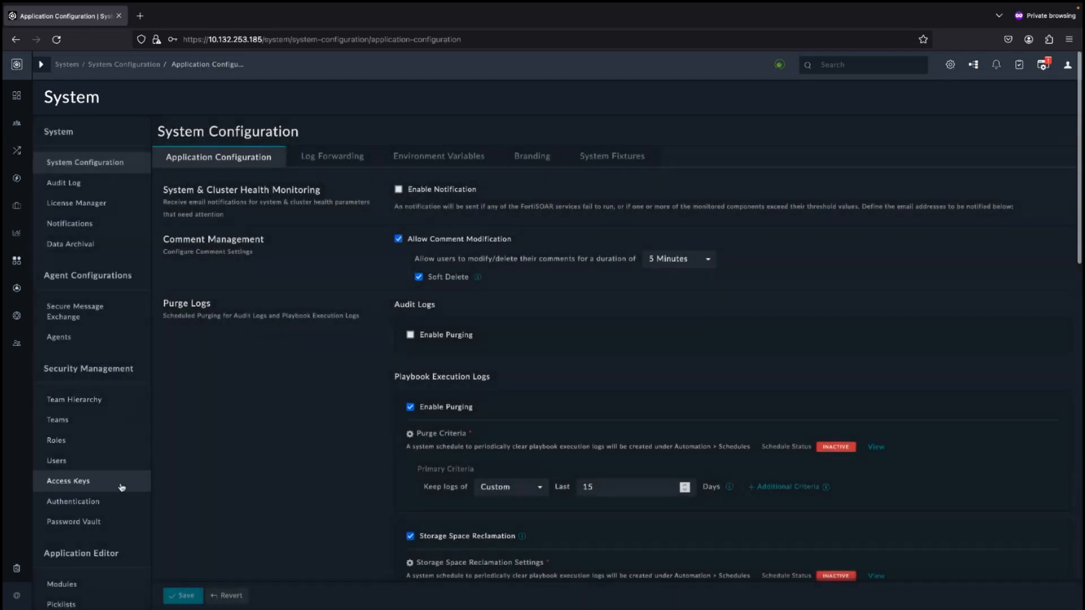
left_click(68, 487)
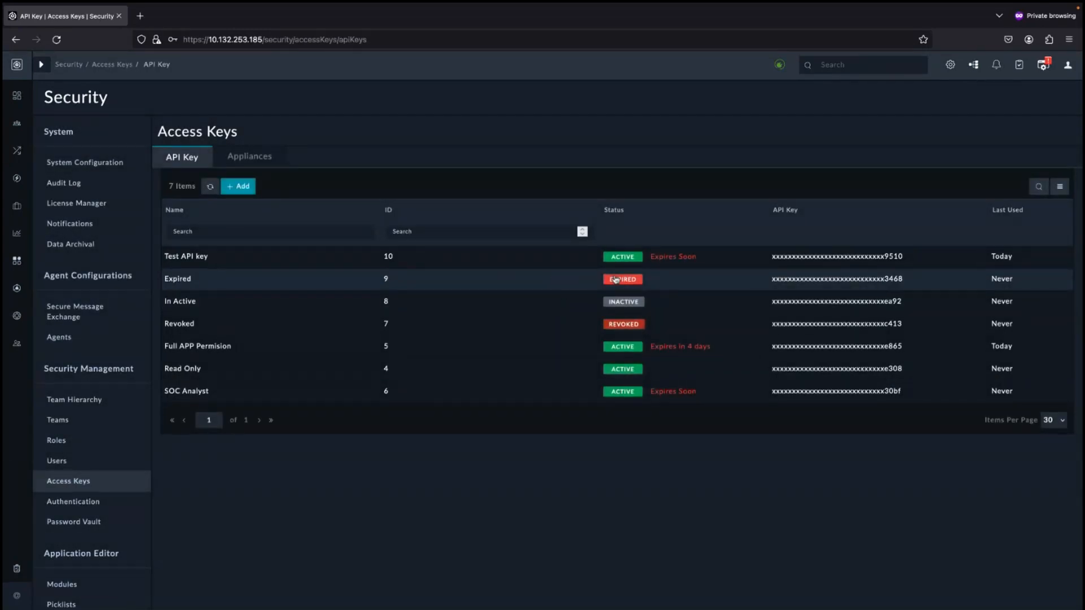
left_click(554, 288)
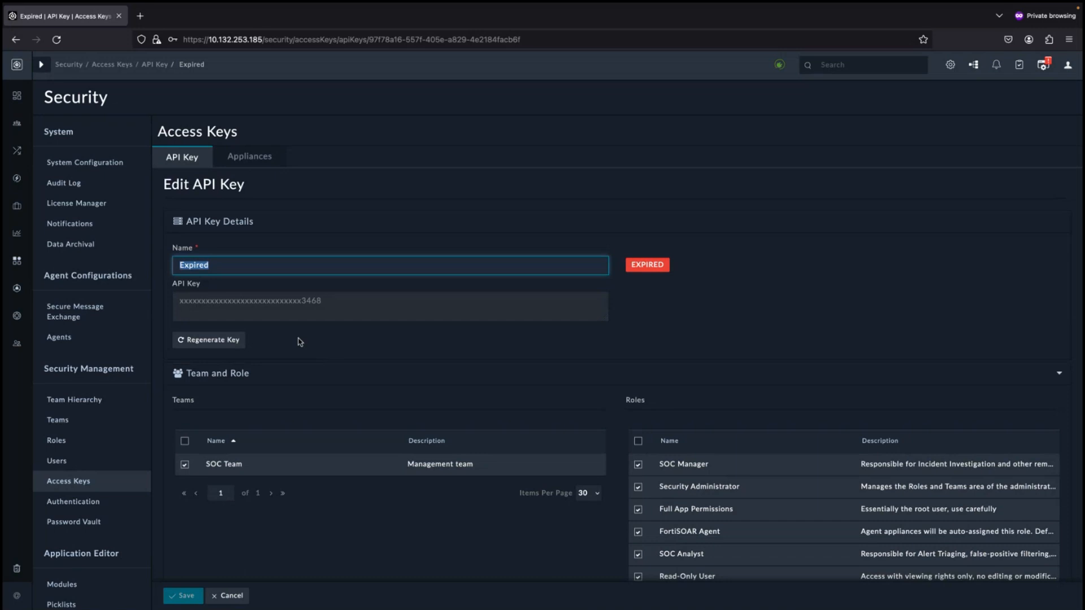
left_click(156, 69)
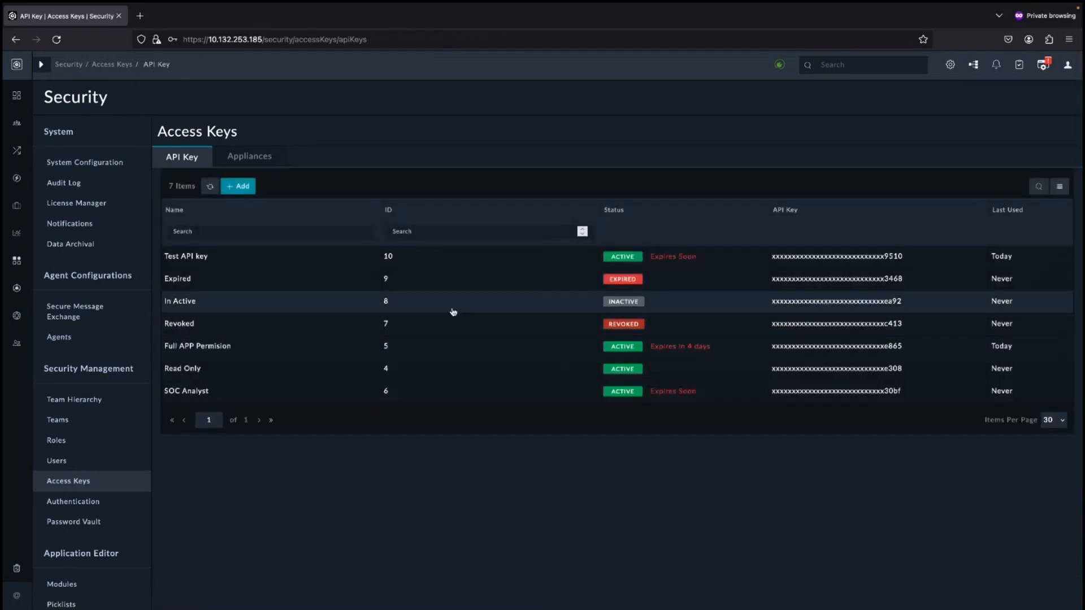
Activate the In Active API key and confirm
left_click(439, 304)
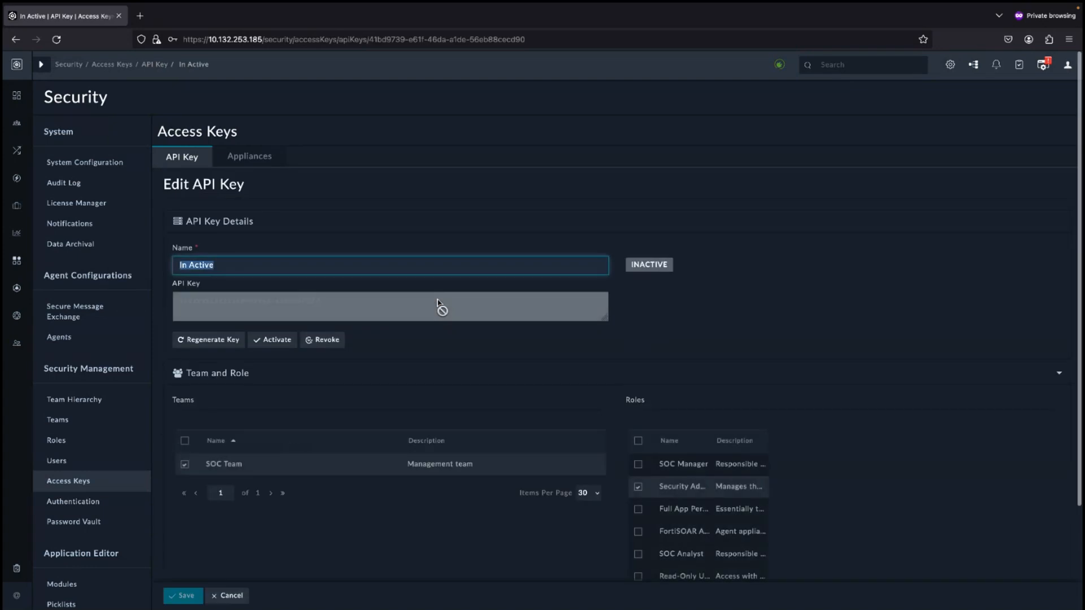
left_click(264, 341)
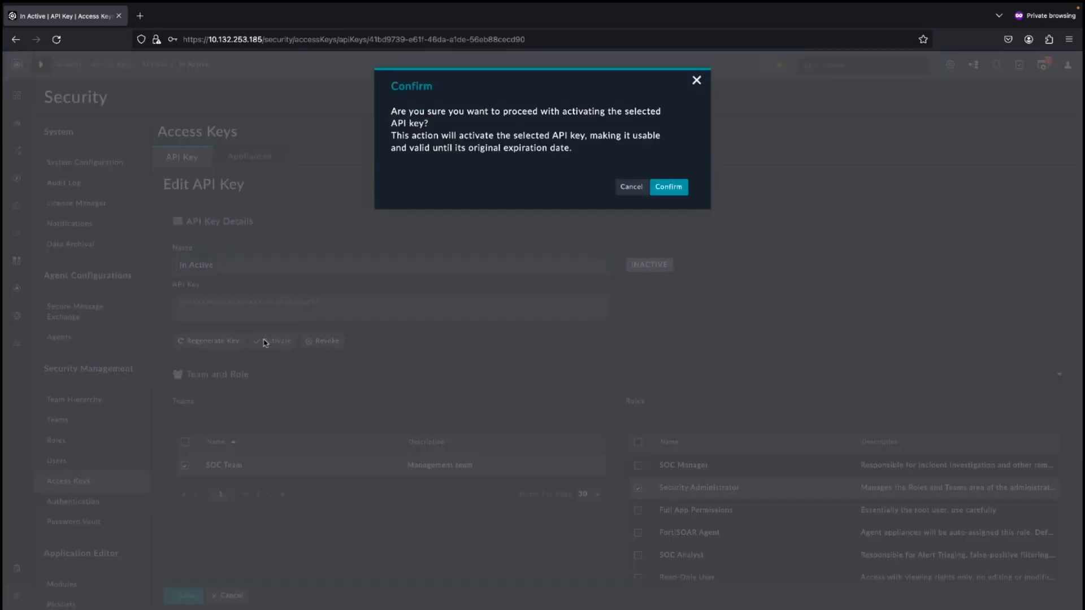
left_click(661, 191)
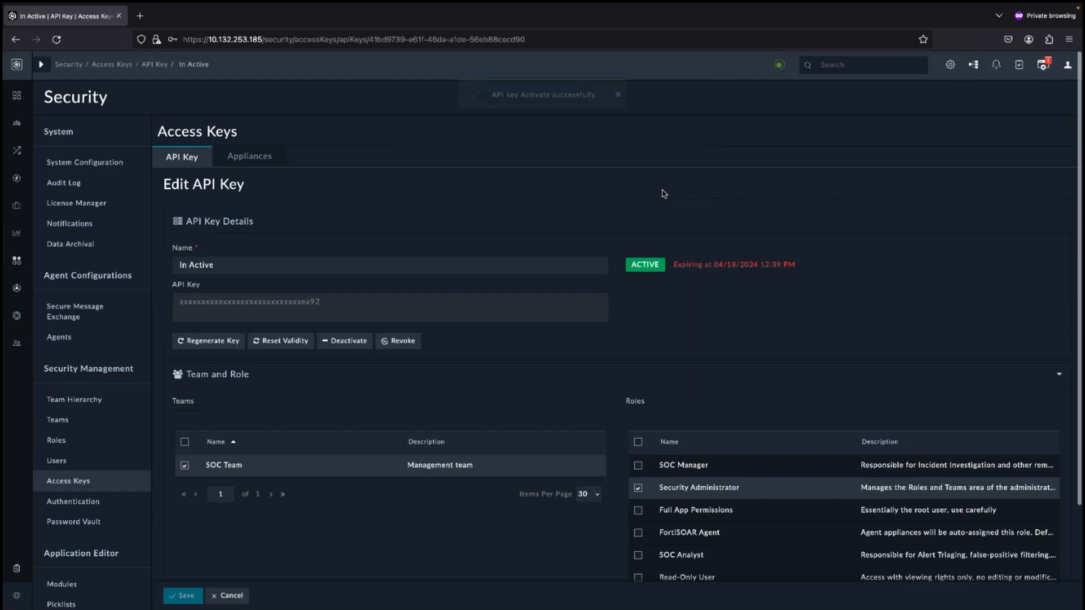
Deactivate the In Active API key again and confirm
left_click(349, 341)
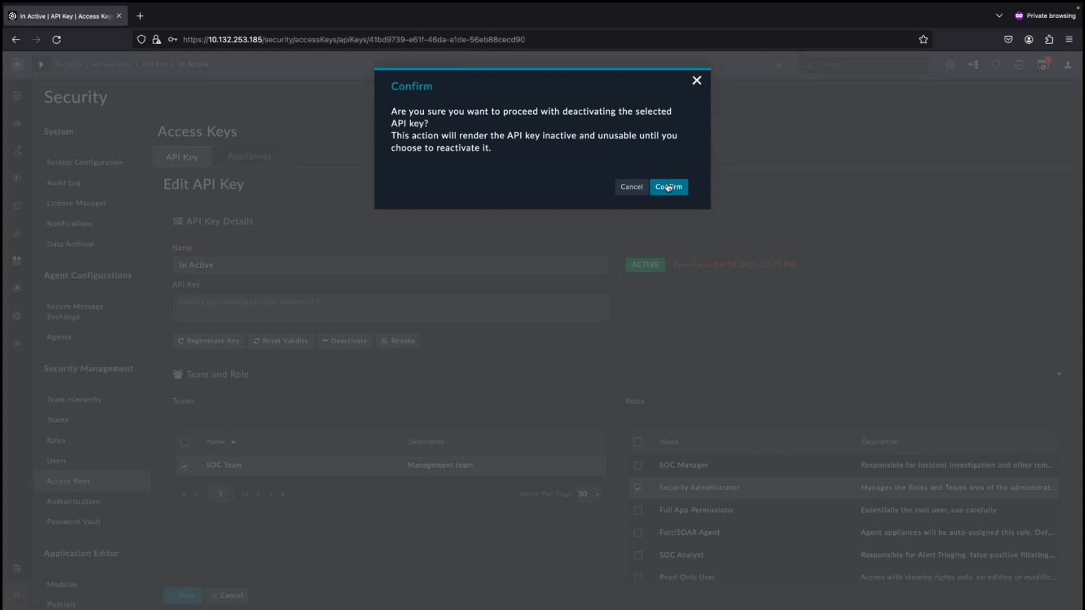
left_click(668, 187)
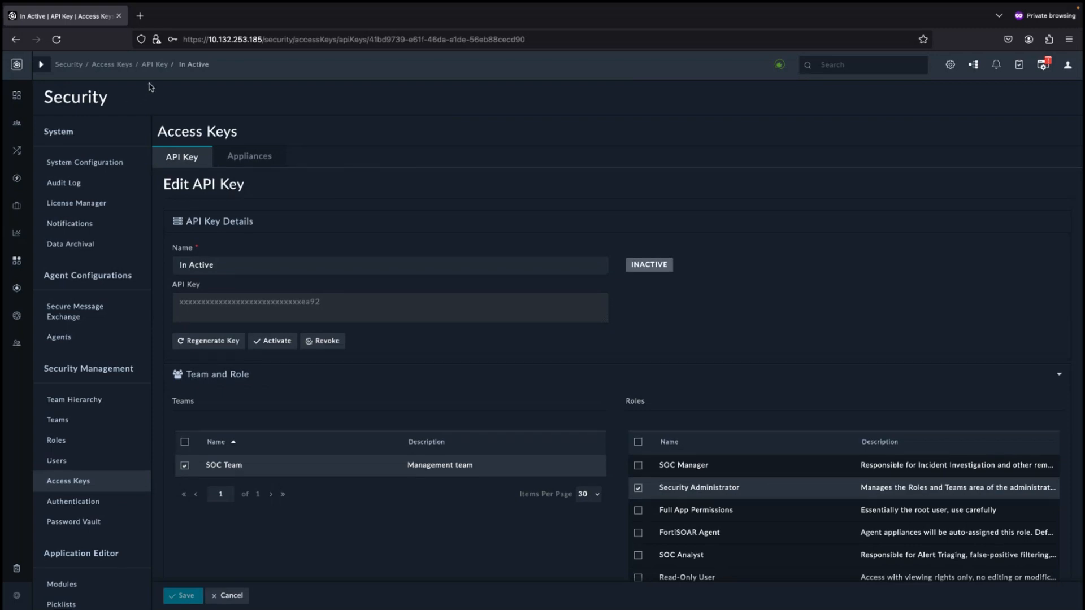
View the Revoked API key's details and go back to the Access Keys list
left_click(148, 66)
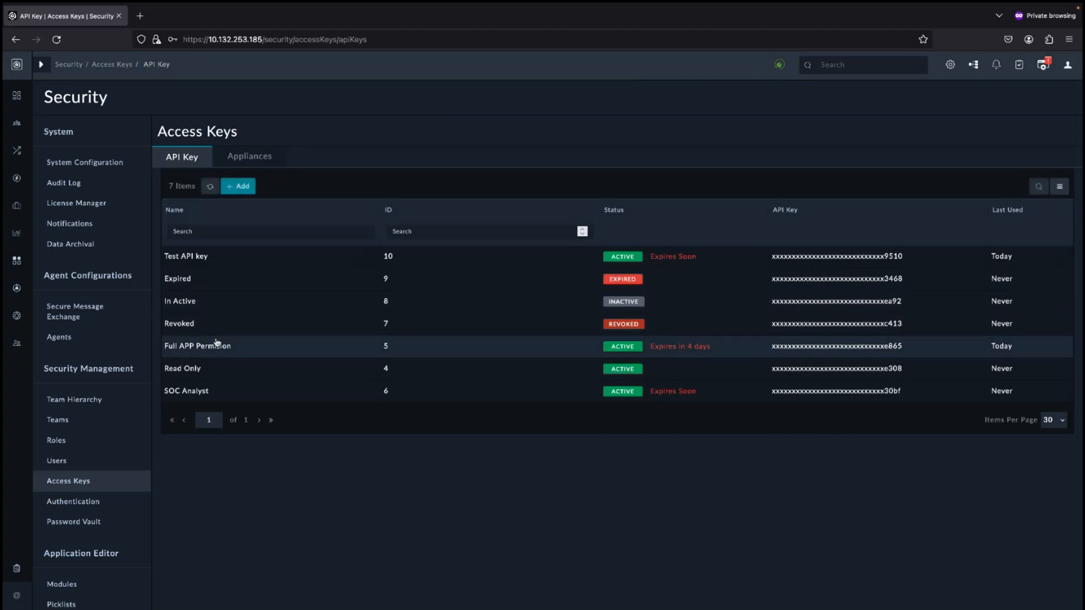
left_click(214, 330)
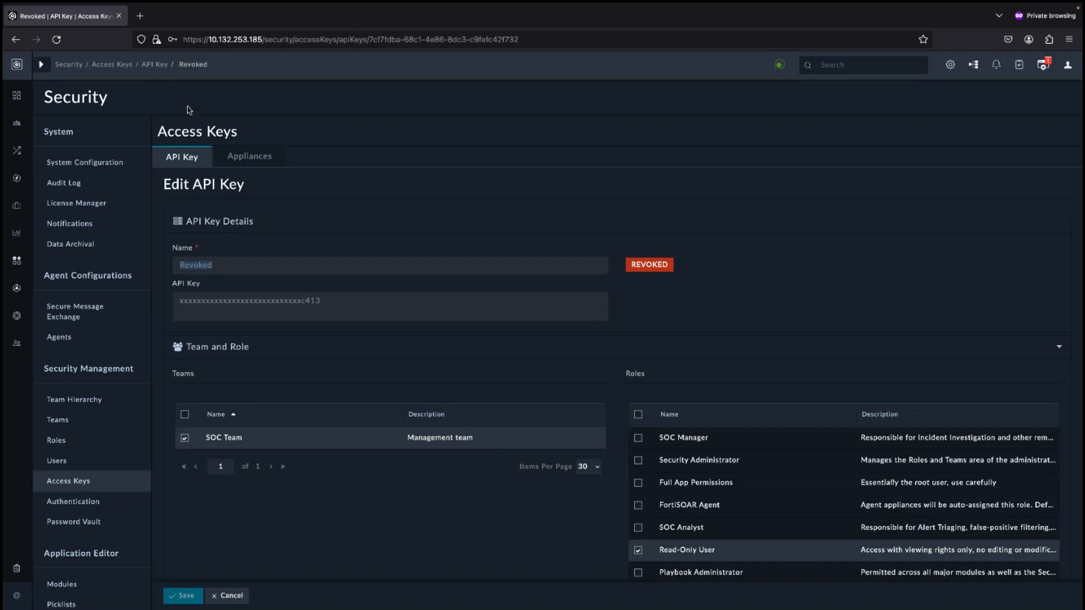
left_click(160, 67)
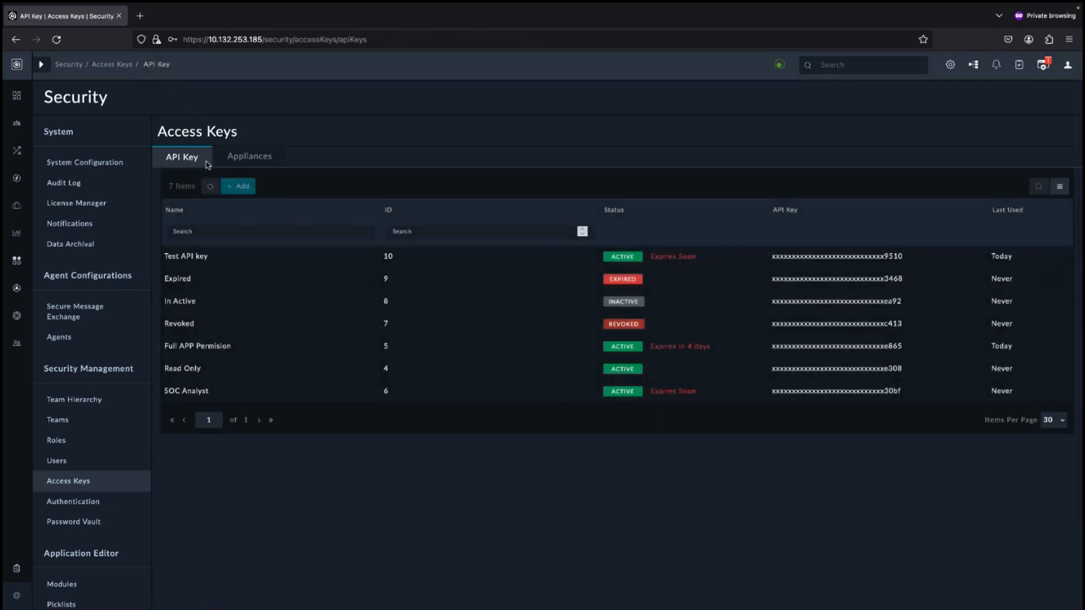
Regenerate the Test API key with a validity of 1 day and copy the new key
left_click(207, 265)
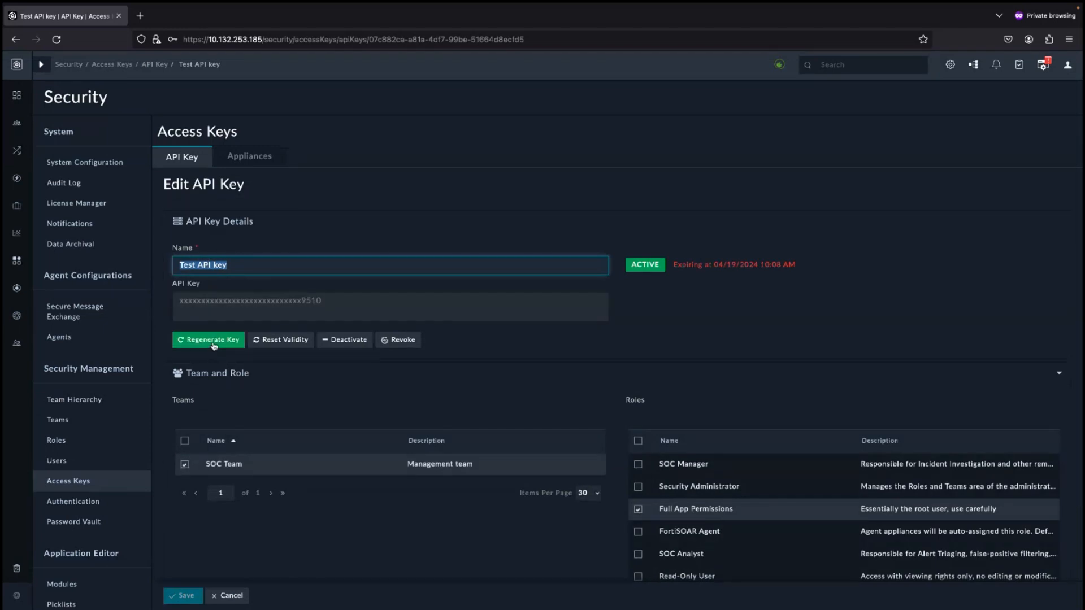
left_click(213, 342)
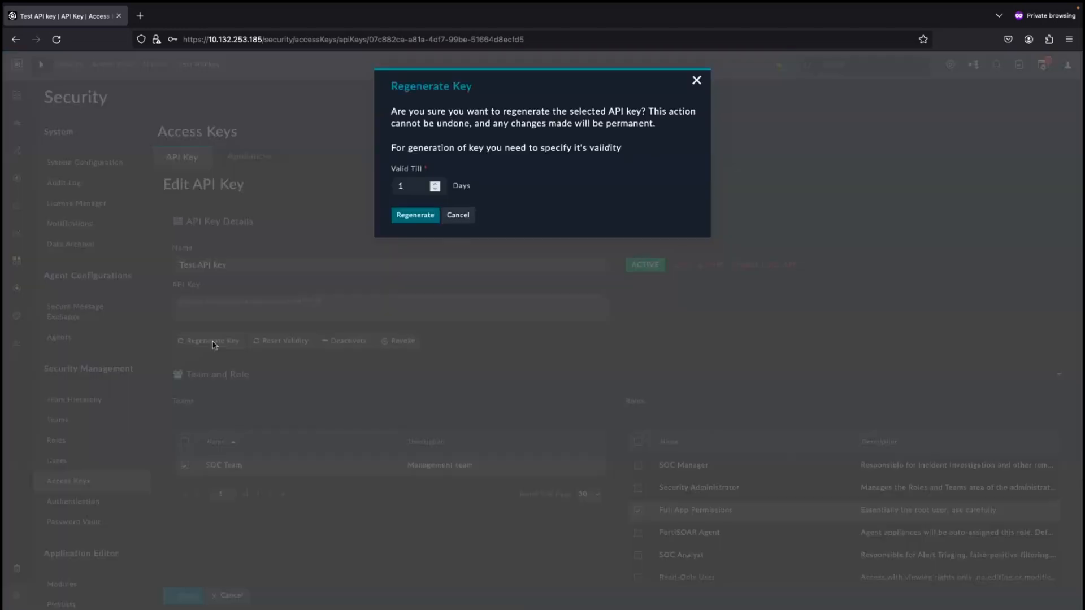
left_click(413, 217)
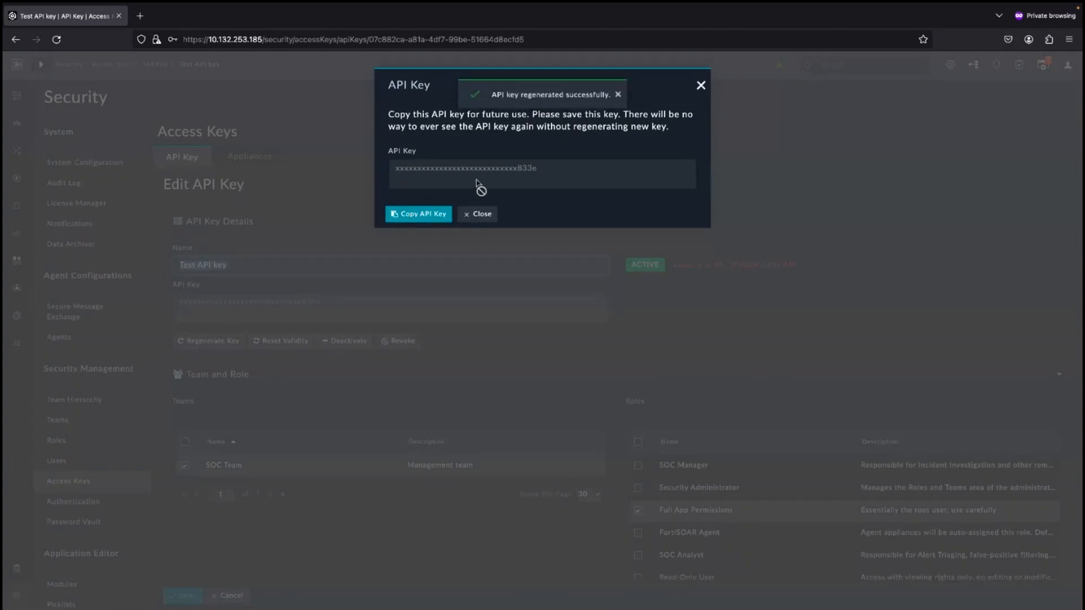
left_click(403, 214)
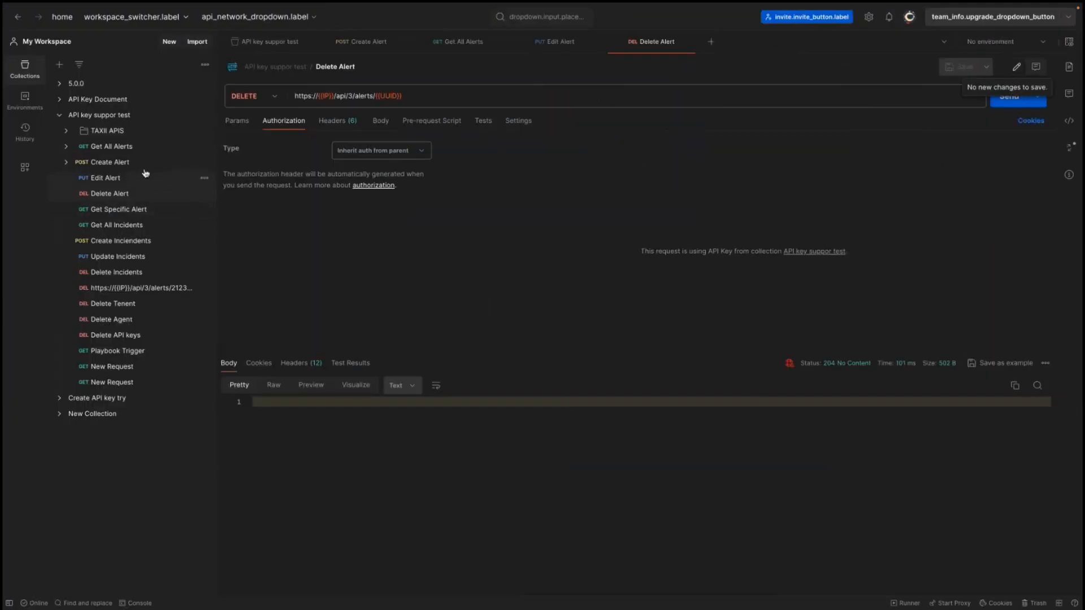
Send the Get All Alerts request in Postman with the old key
left_click(104, 148)
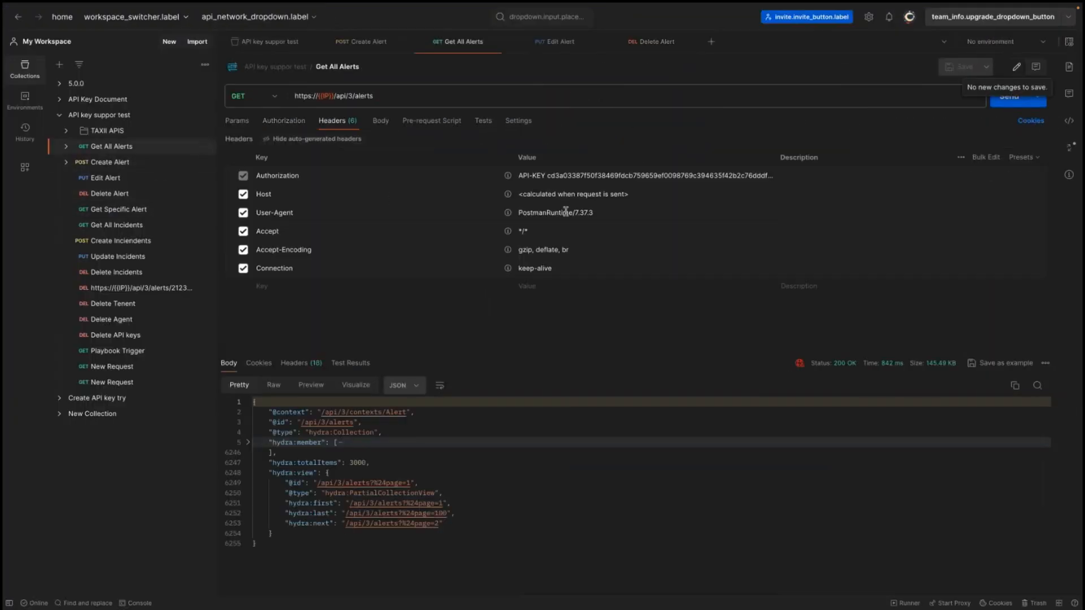
left_click(1007, 99)
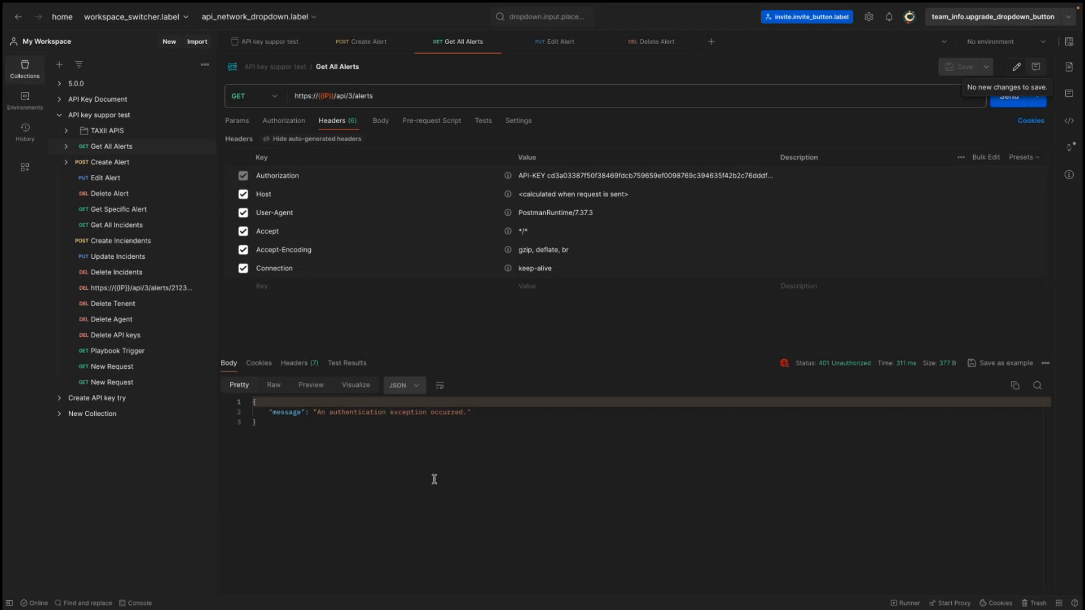
Paste the regenerated key as the collection's API_KEY current value and save the collection
left_click(266, 41)
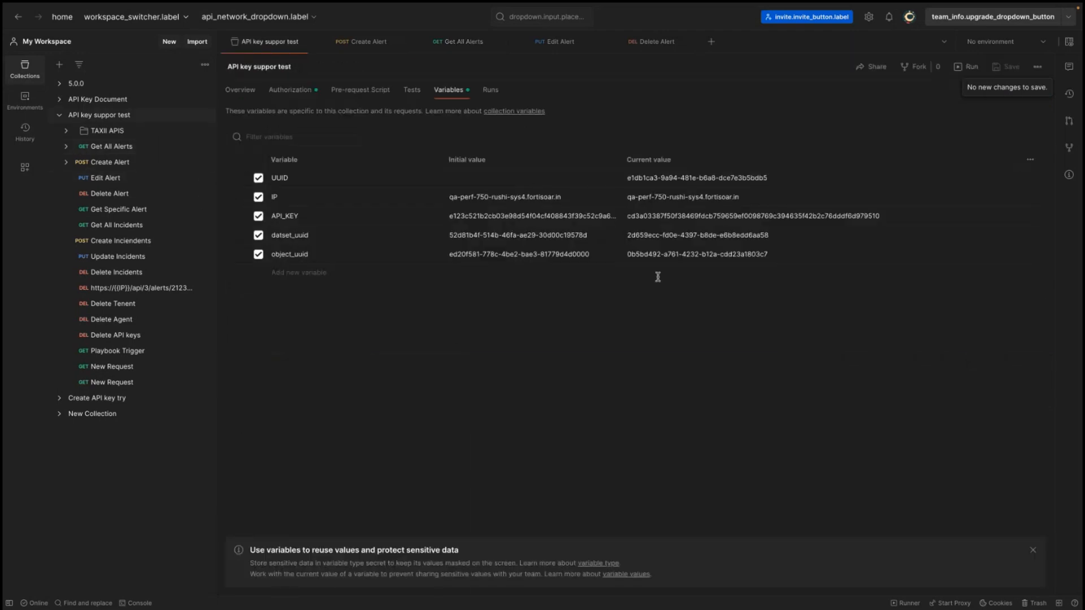
double_click(638, 216)
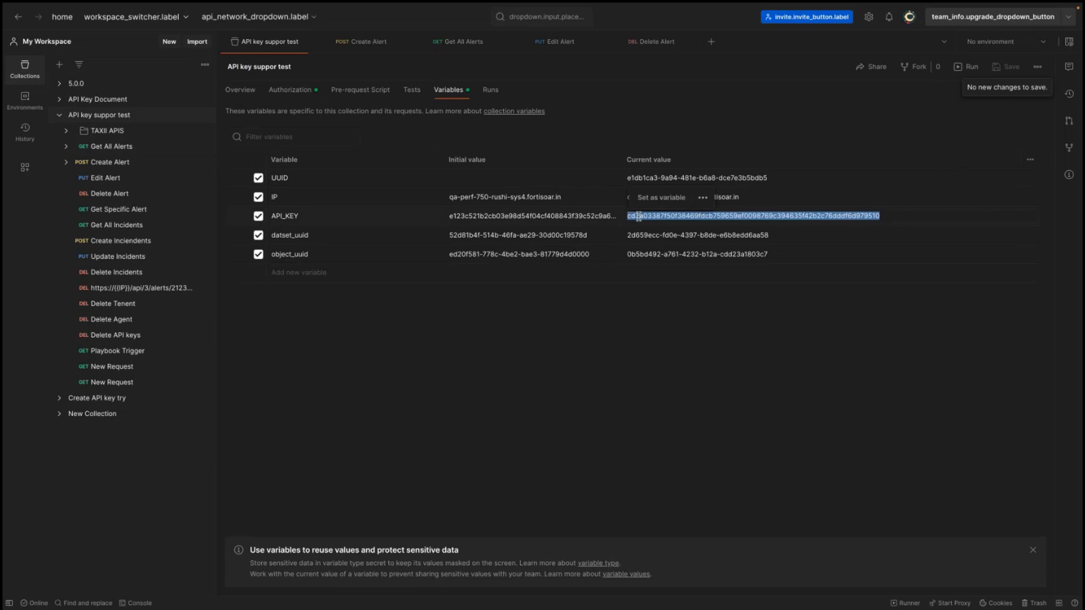
key("ctrl+v")
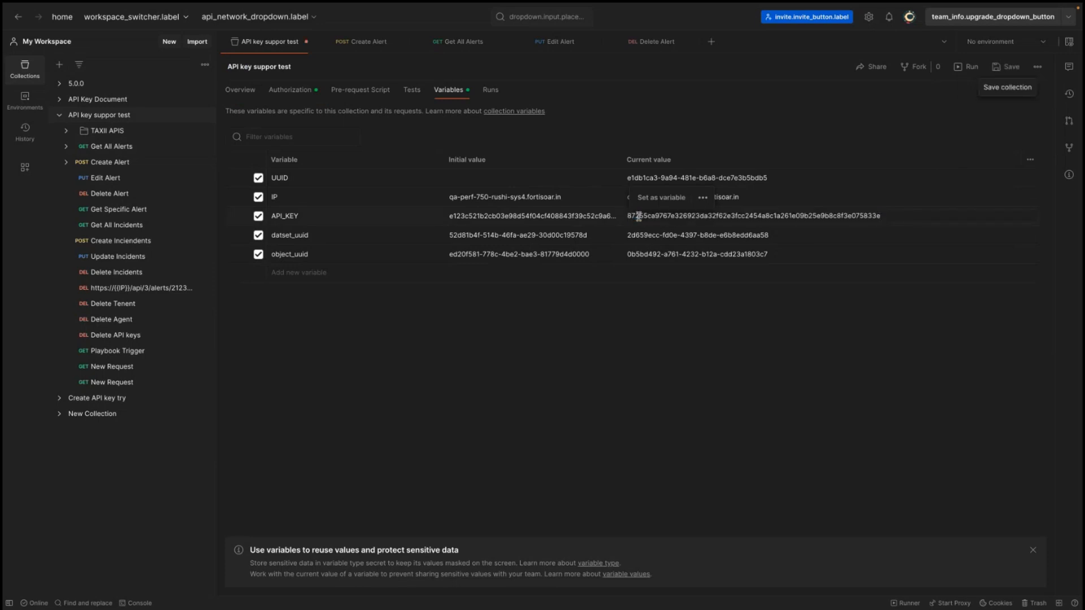
left_click(1008, 65)
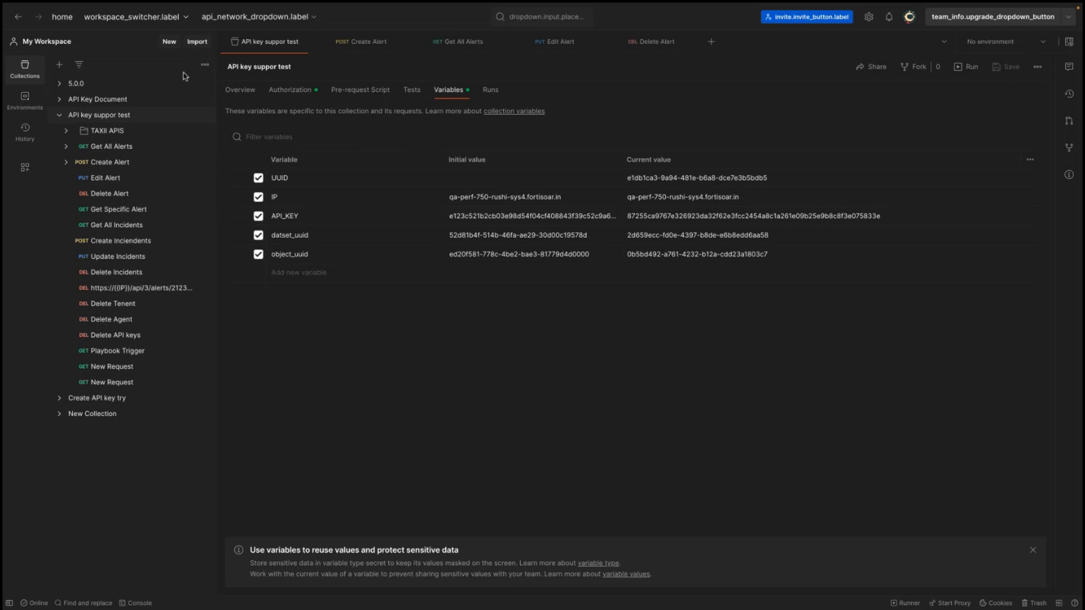
Resend the Get All Alerts request with the new API key
left_click(89, 148)
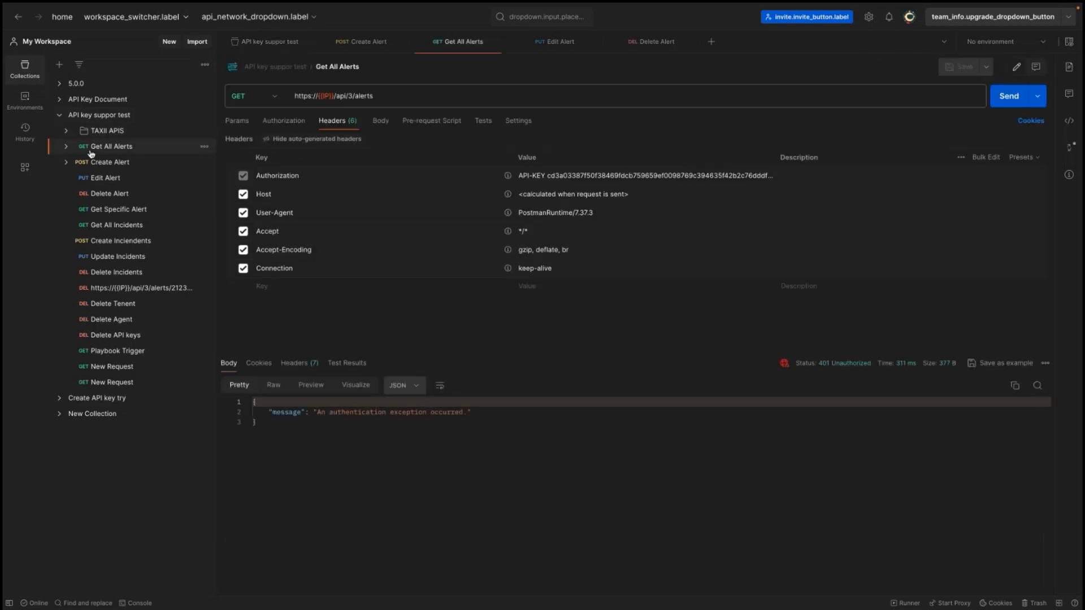
left_click(1002, 105)
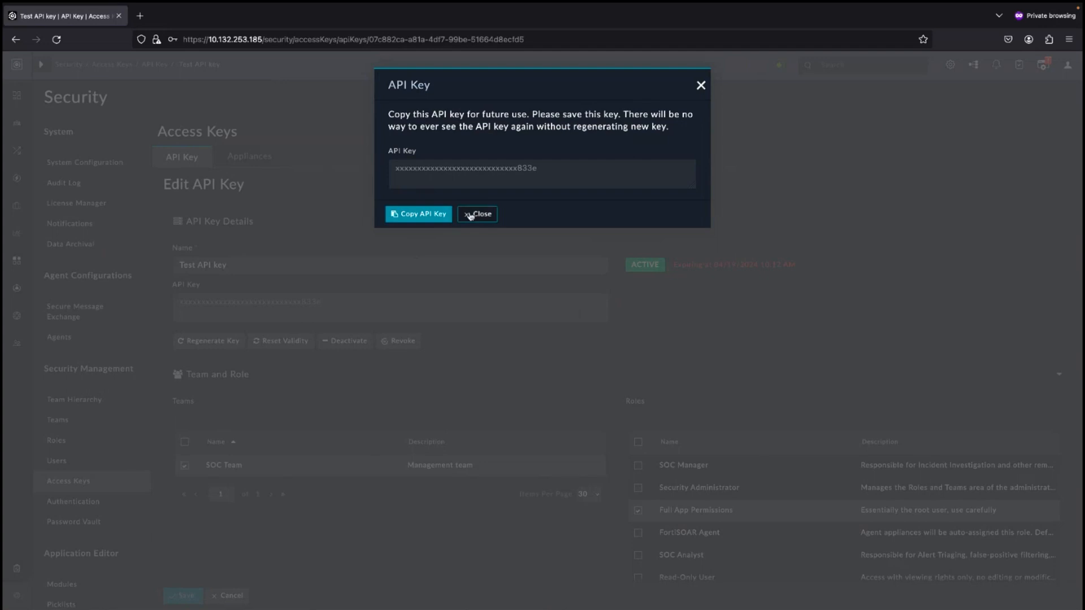
Deactivate the Test API key and confirm
left_click(470, 215)
left_click(336, 341)
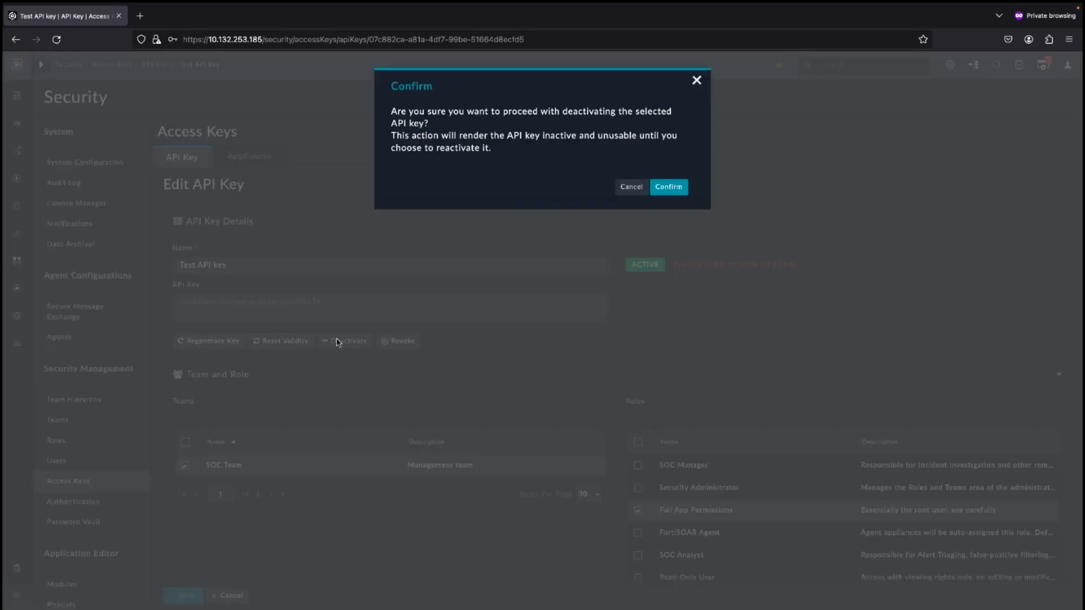
left_click(668, 187)
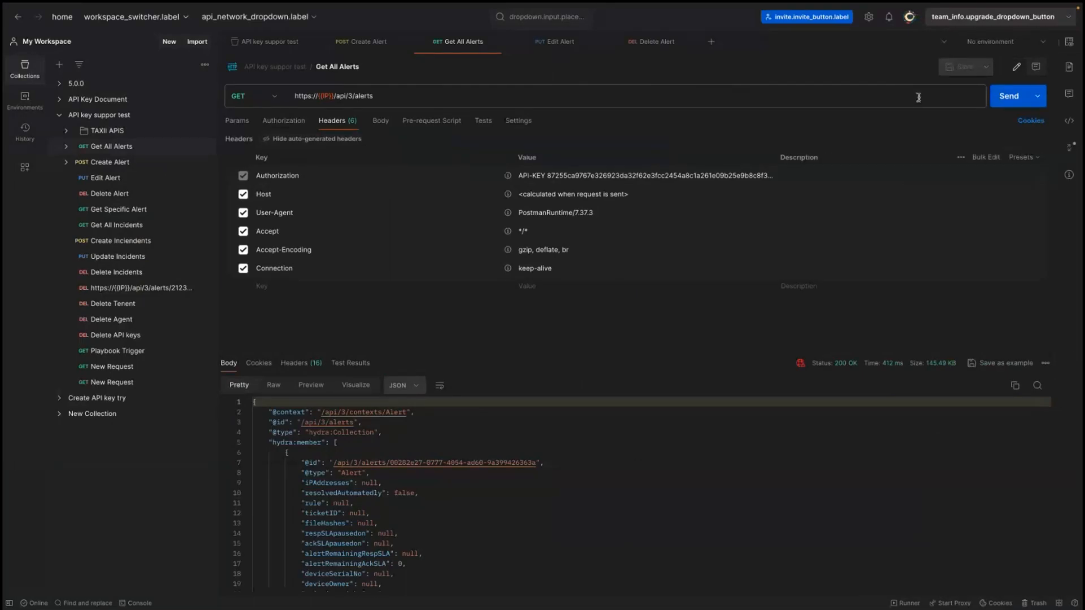
Resend the Get All Alerts request in Postman with the deactivated key
left_click(1001, 97)
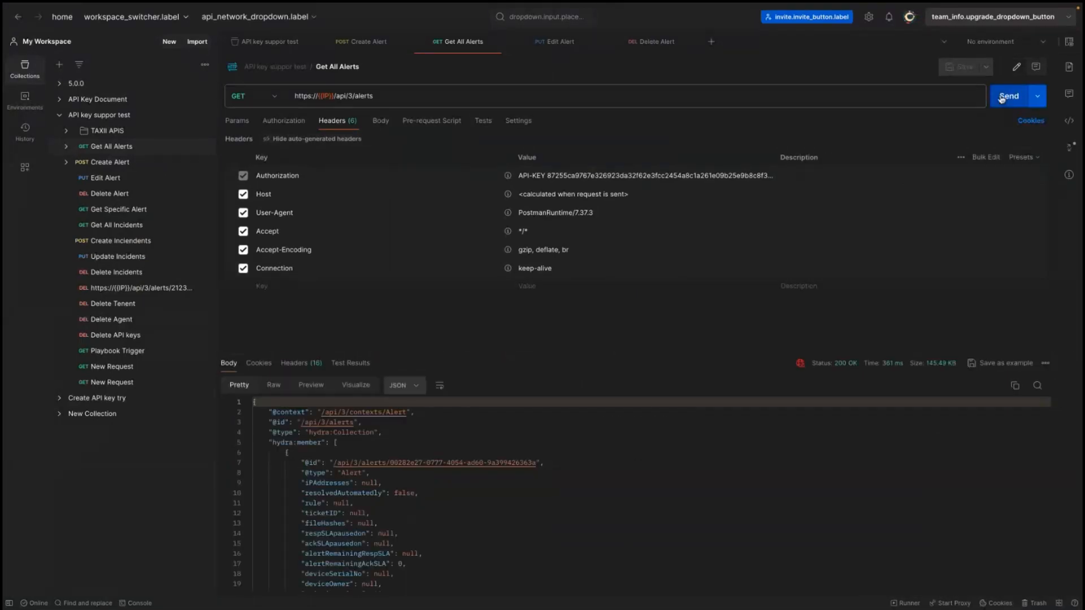
left_click(1001, 97)
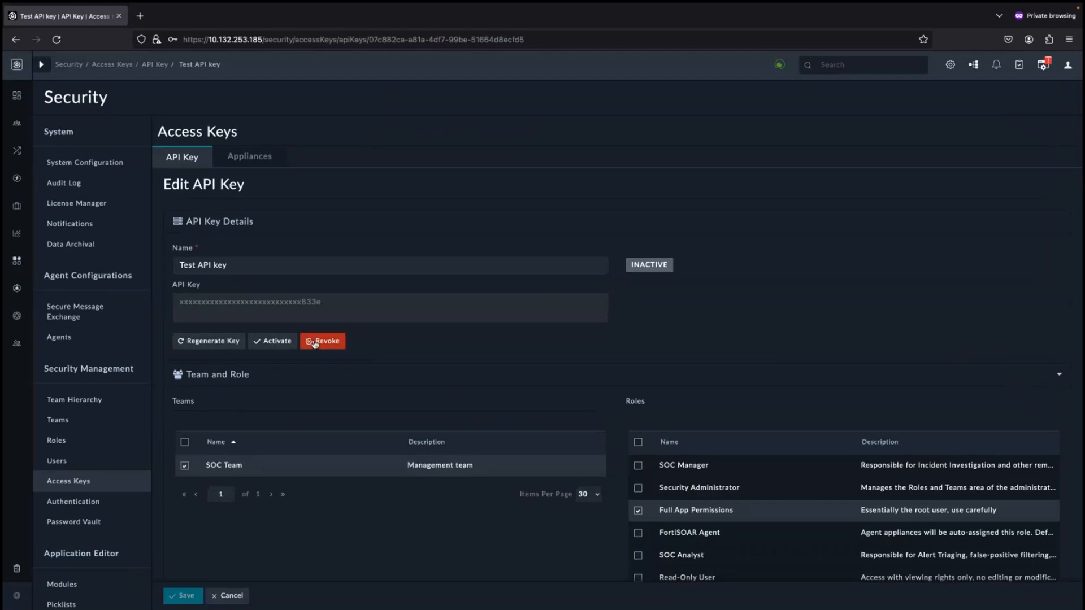
Reactivate the Test API key and confirm the activation
left_click(274, 346)
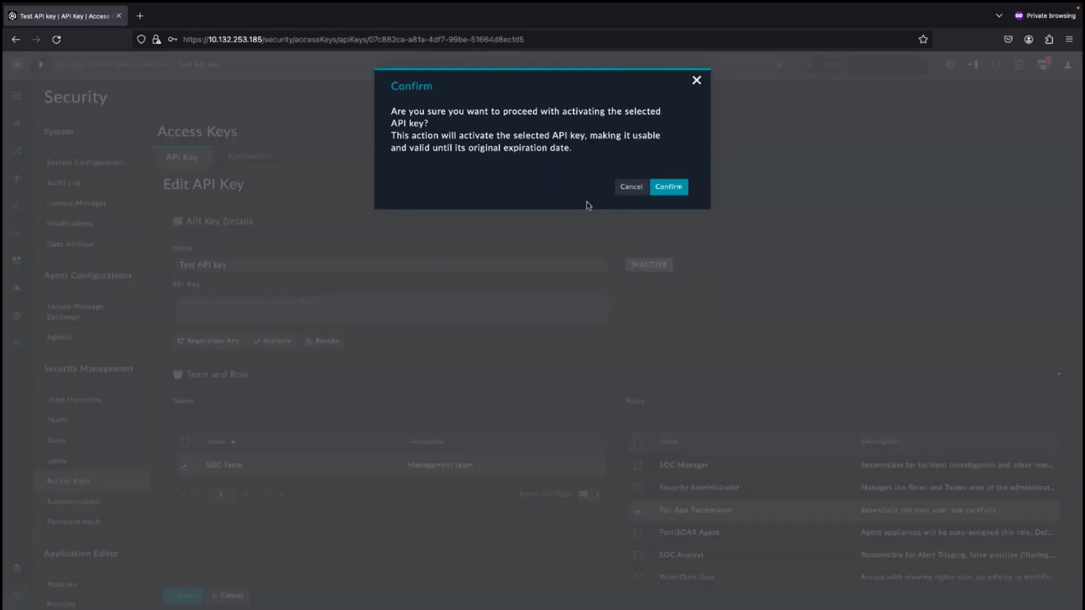
left_click(664, 191)
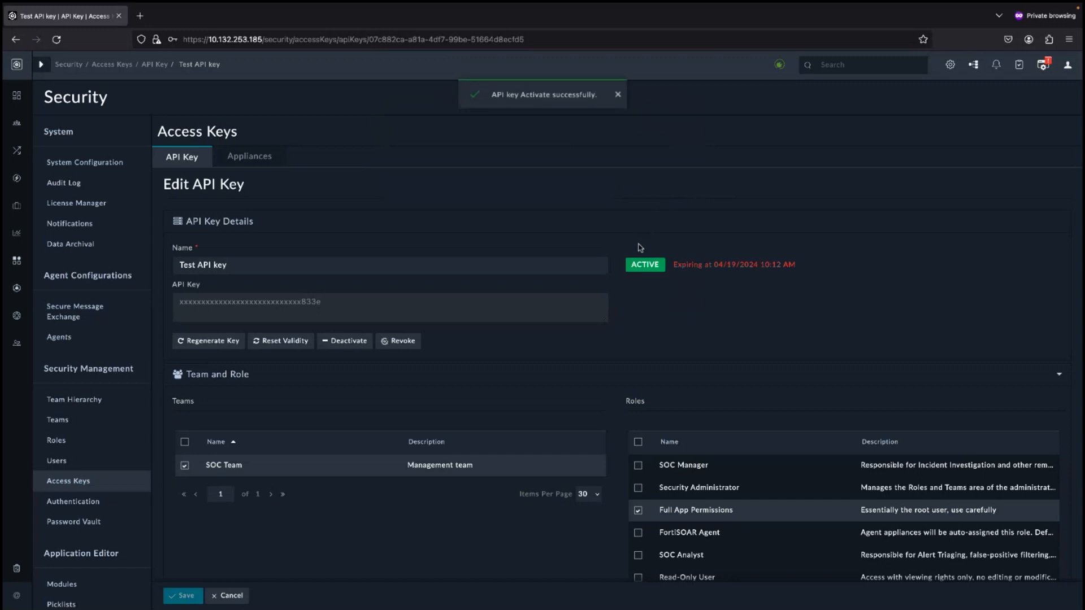
Reset the Test API key's validity to 4 days
left_click(271, 342)
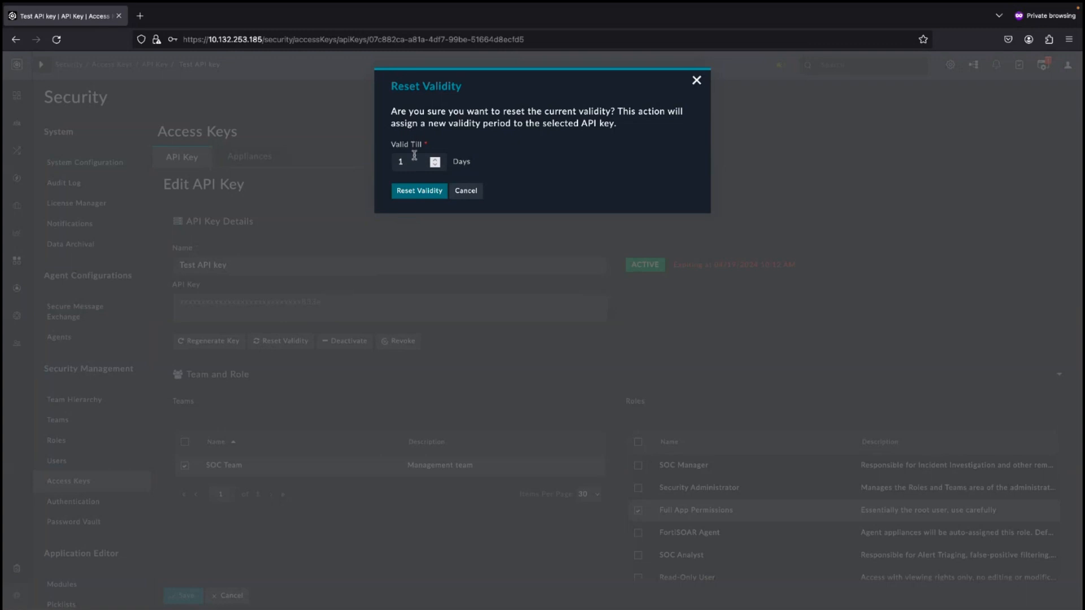
left_click_drag(413, 161, 384, 157)
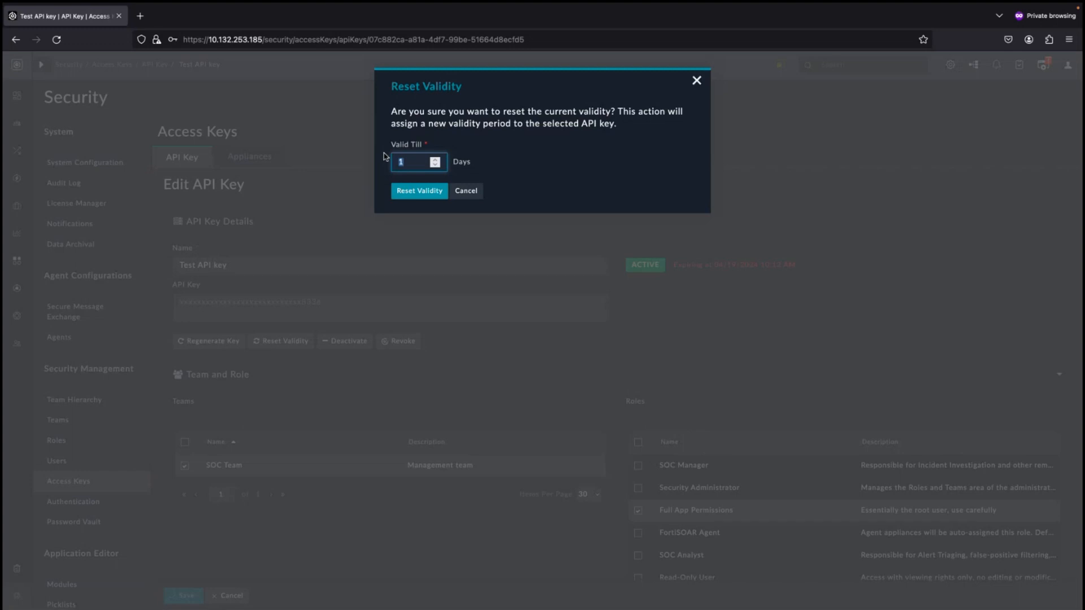
type("4")
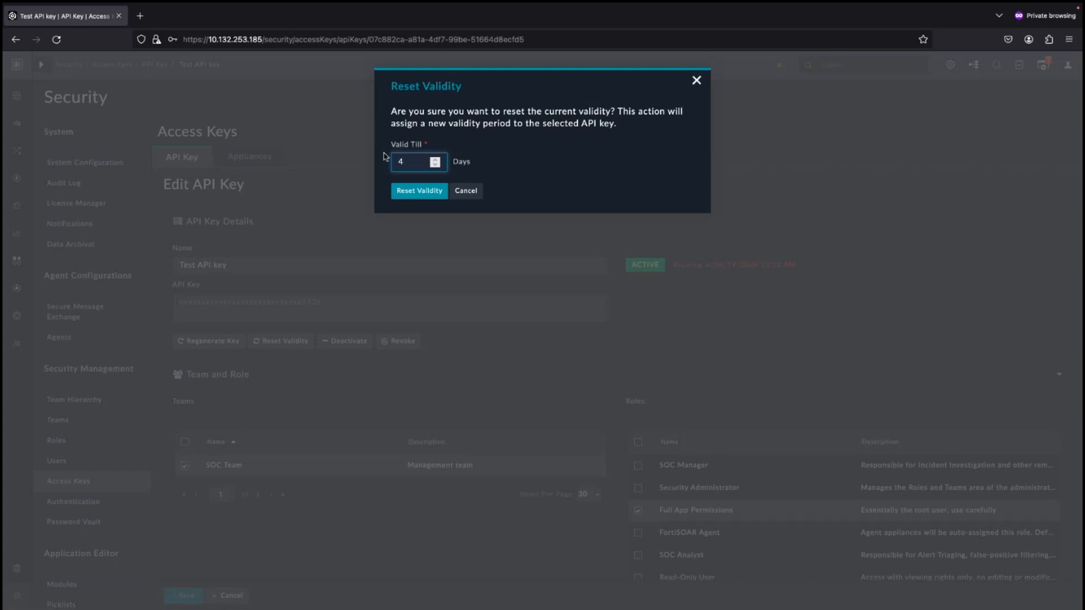
left_click(414, 191)
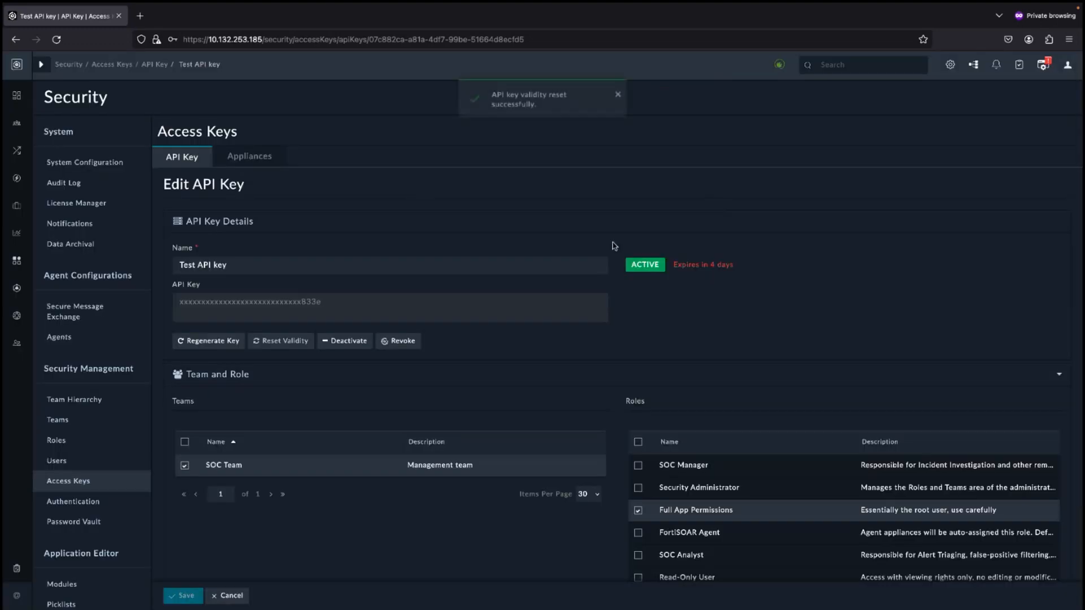
Enable Retrieval Mode in the API Key Settings of the account authentication configuration and save
left_click(161, 66)
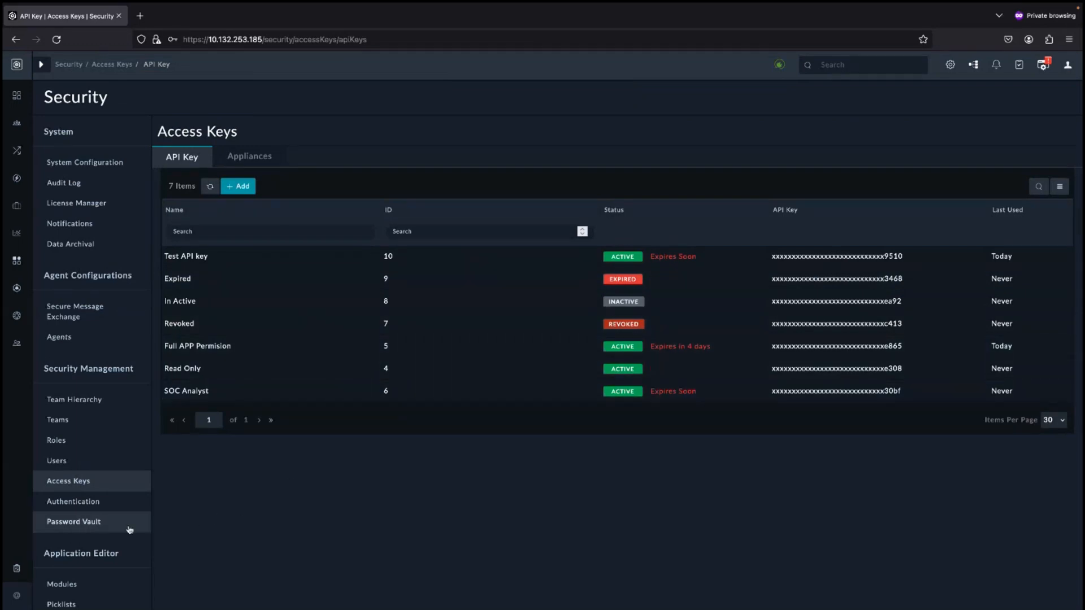
left_click(73, 510)
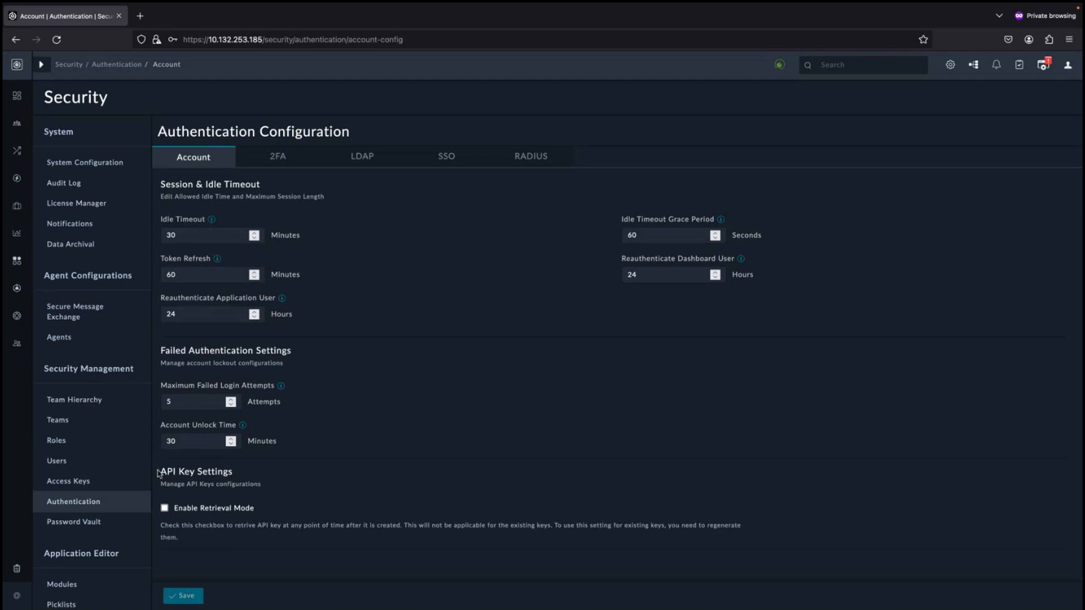
left_click_drag(161, 471, 234, 472)
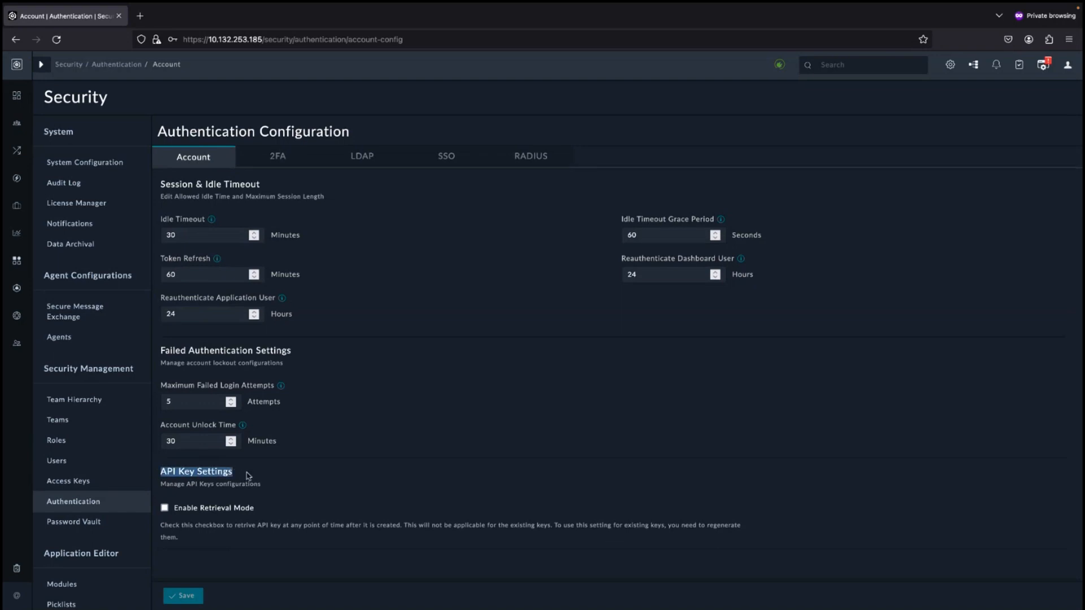
left_click(218, 510)
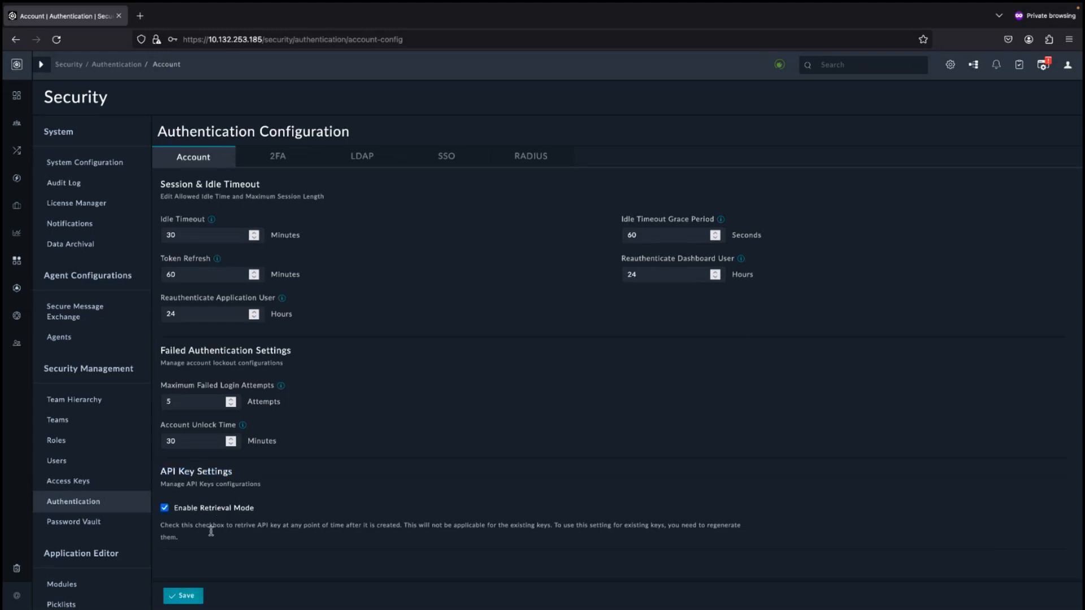
left_click(198, 595)
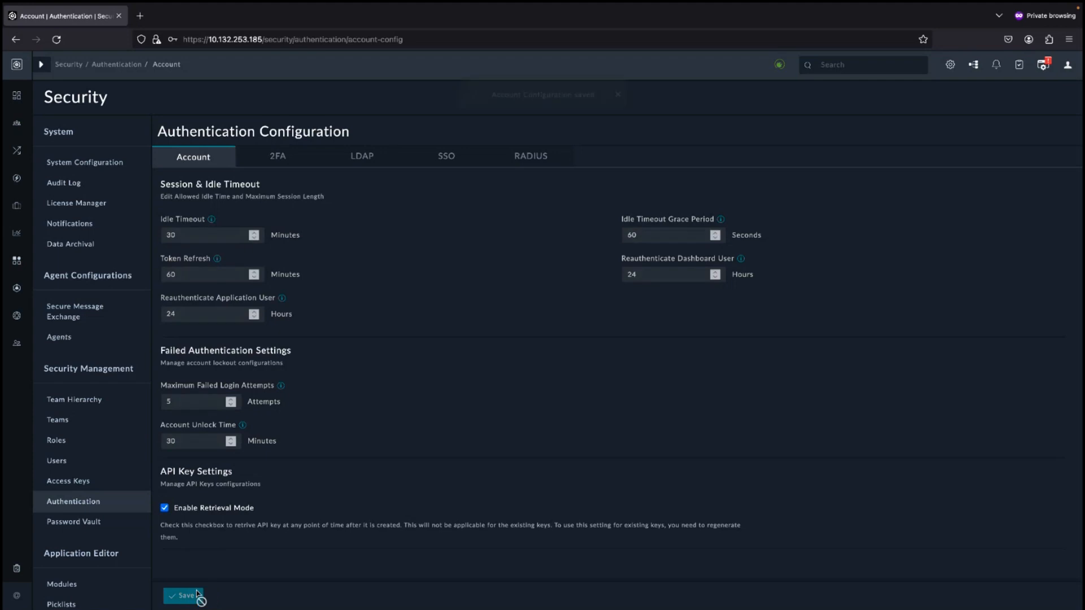
Regenerate the Test API key with 1 day validity and copy the key from its details field
left_click(56, 480)
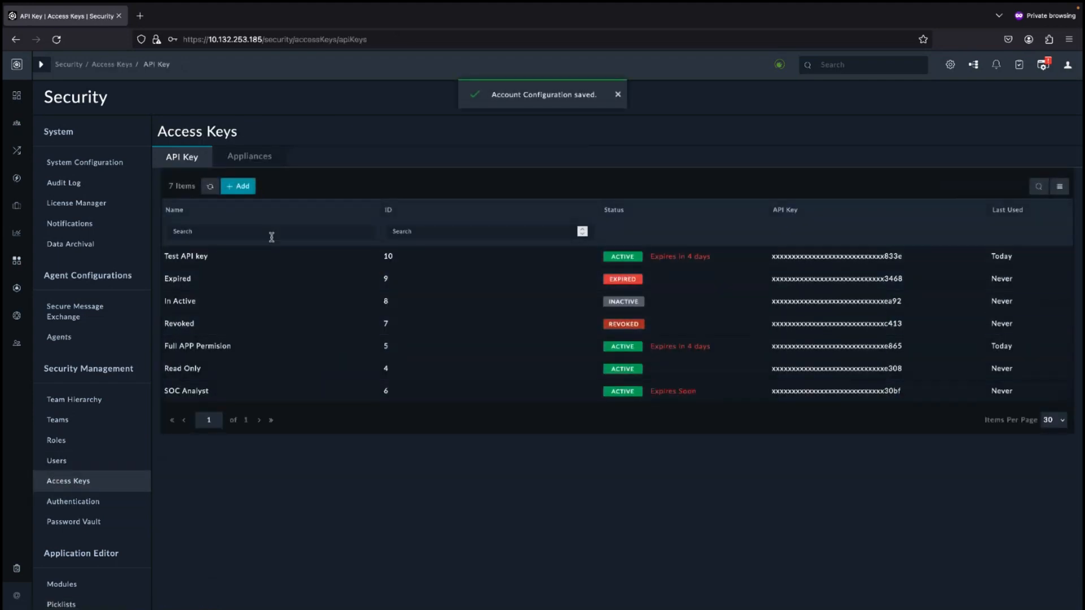
left_click(273, 255)
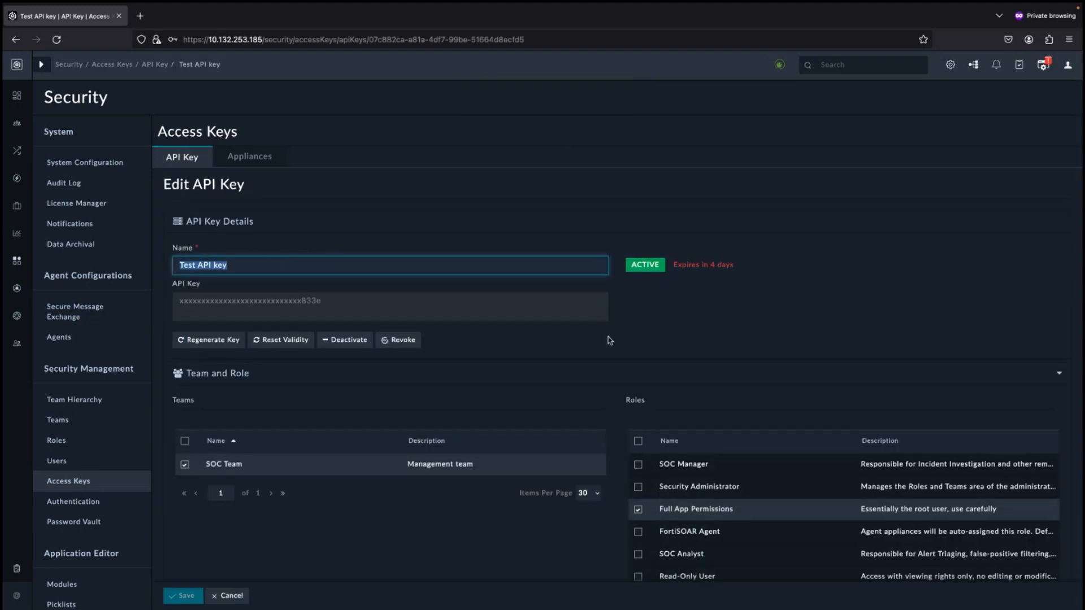
left_click(206, 341)
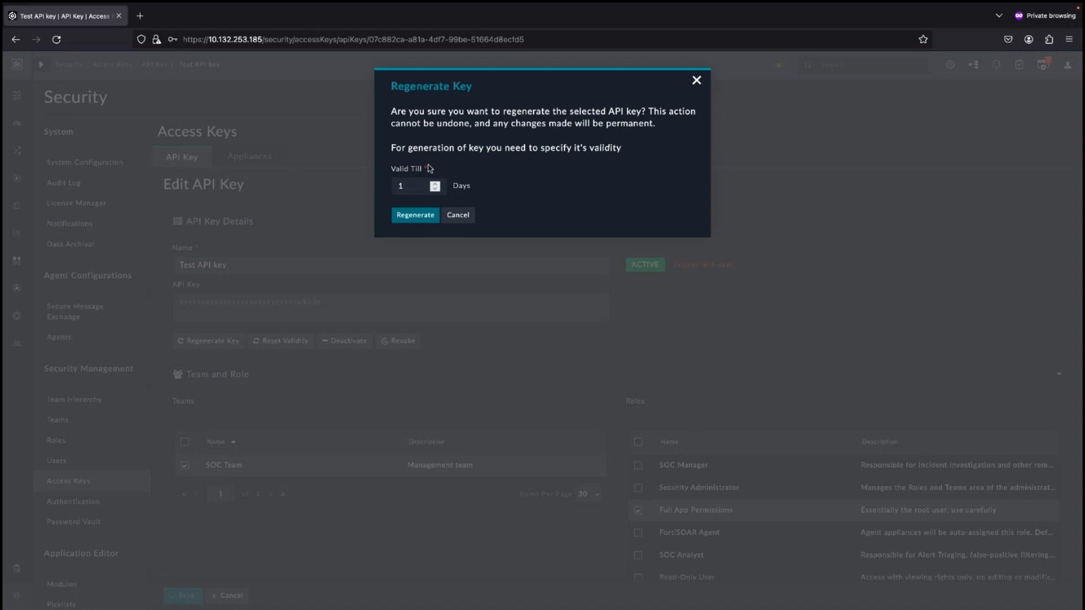
left_click(415, 215)
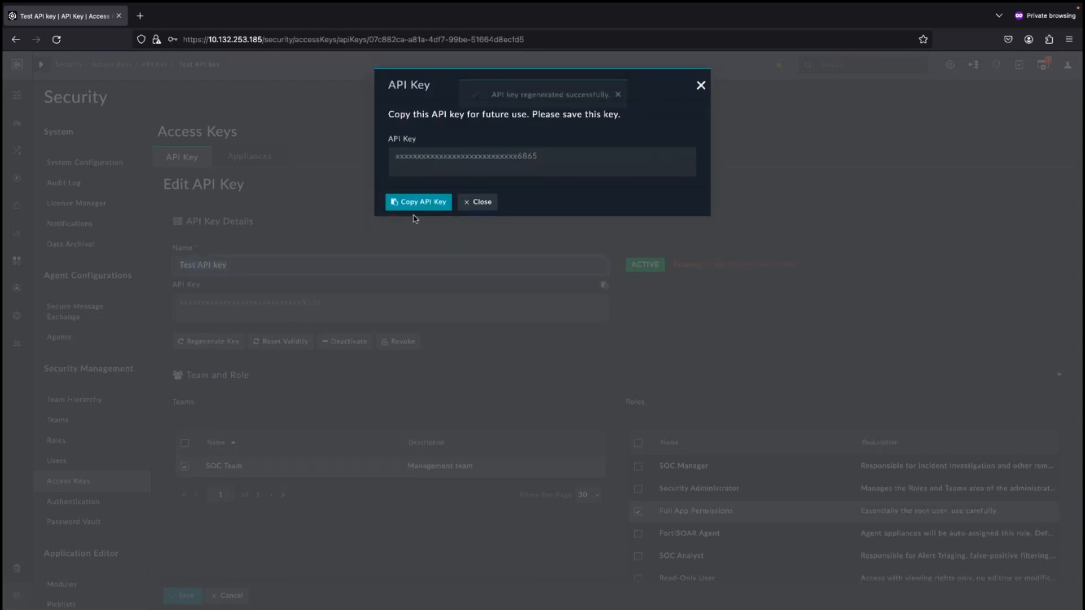
left_click(406, 202)
left_click(482, 205)
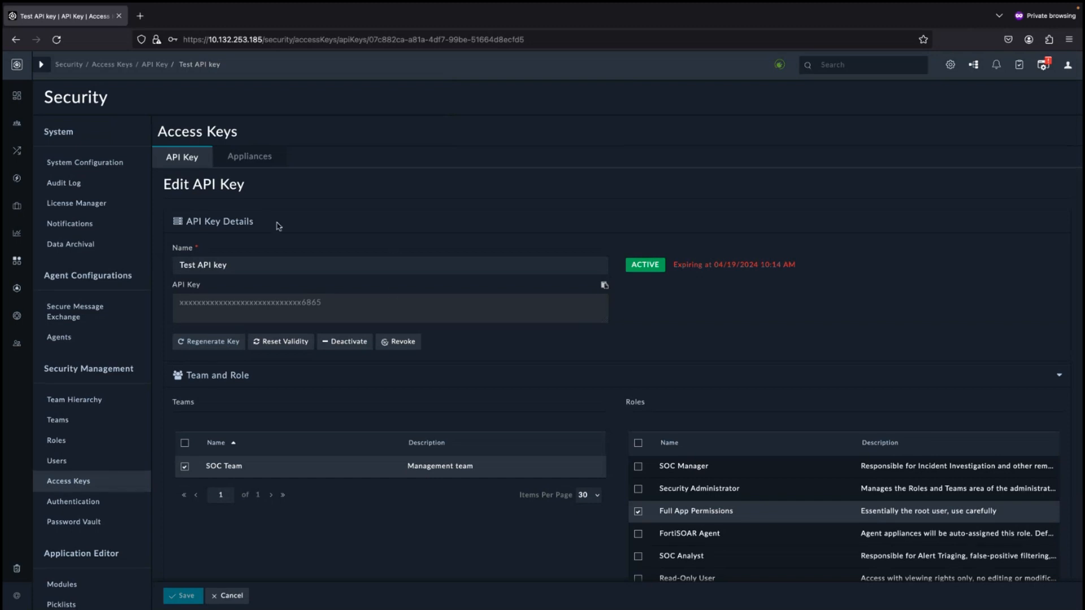
left_click(604, 283)
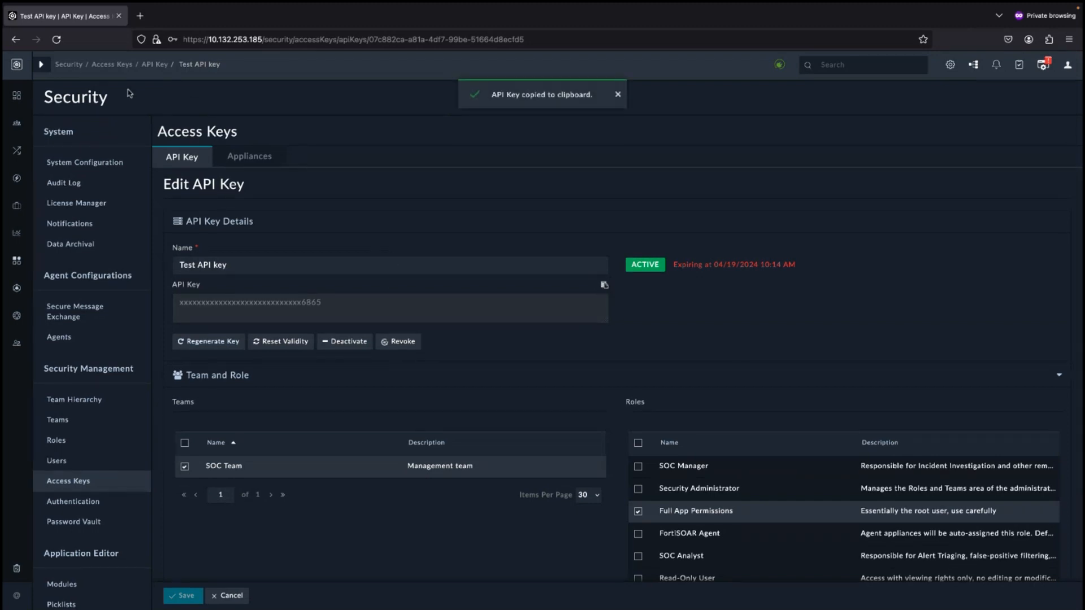
Add an API key named New Key for SOC Team with the SOC Analyst role, save it and copy the key
left_click(155, 66)
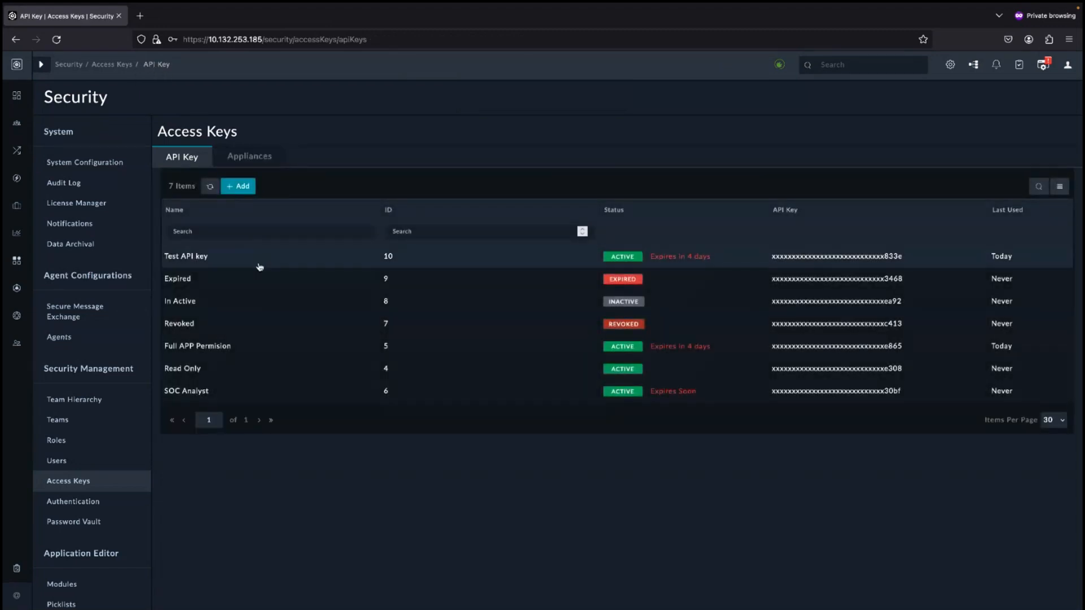
left_click(233, 184)
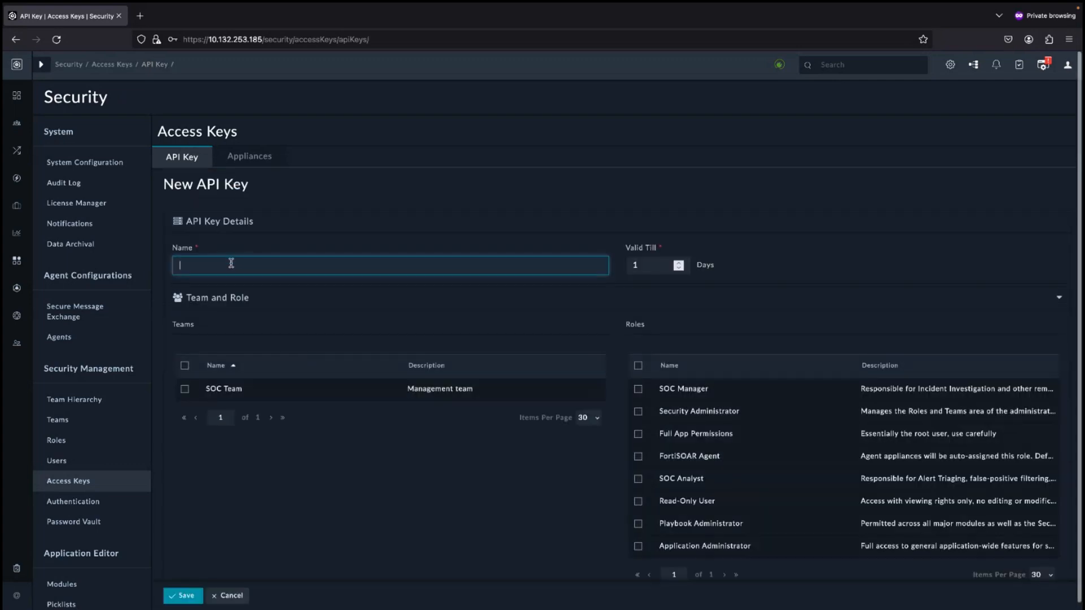
type("New Key")
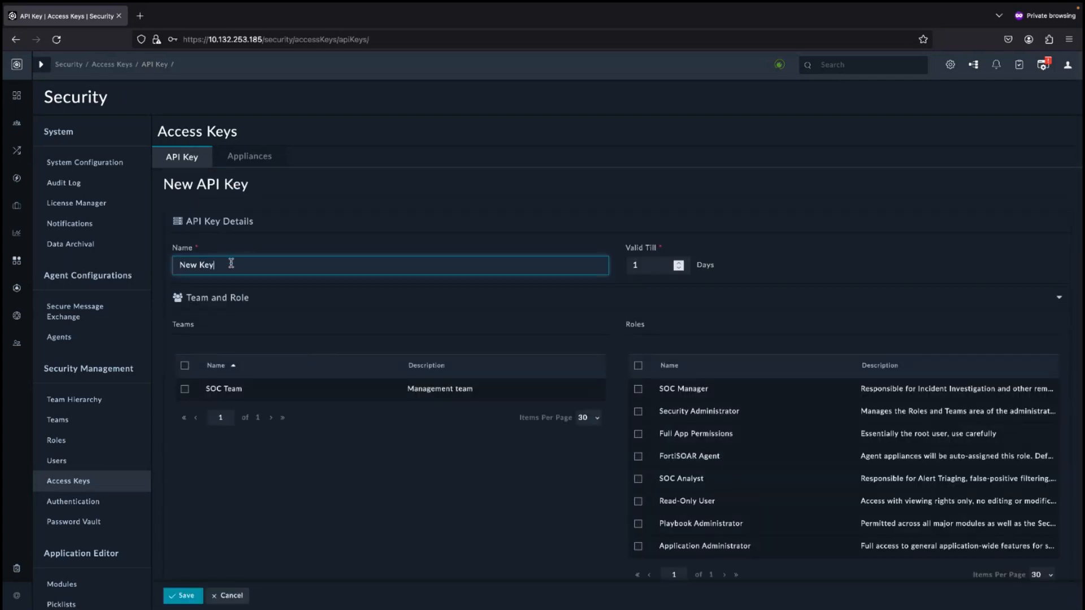
left_click(226, 396)
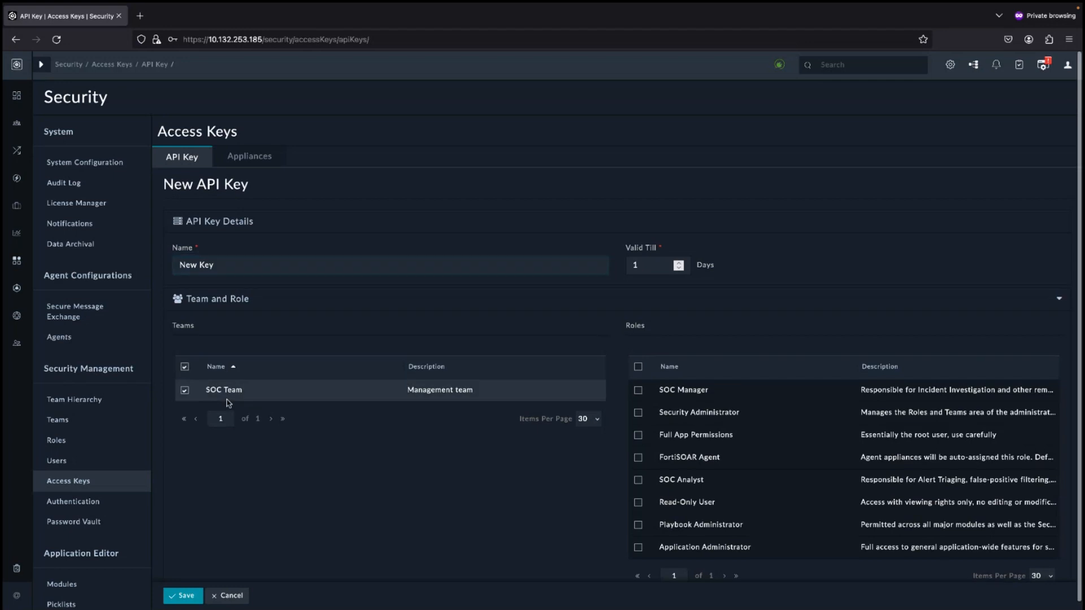
left_click(742, 480)
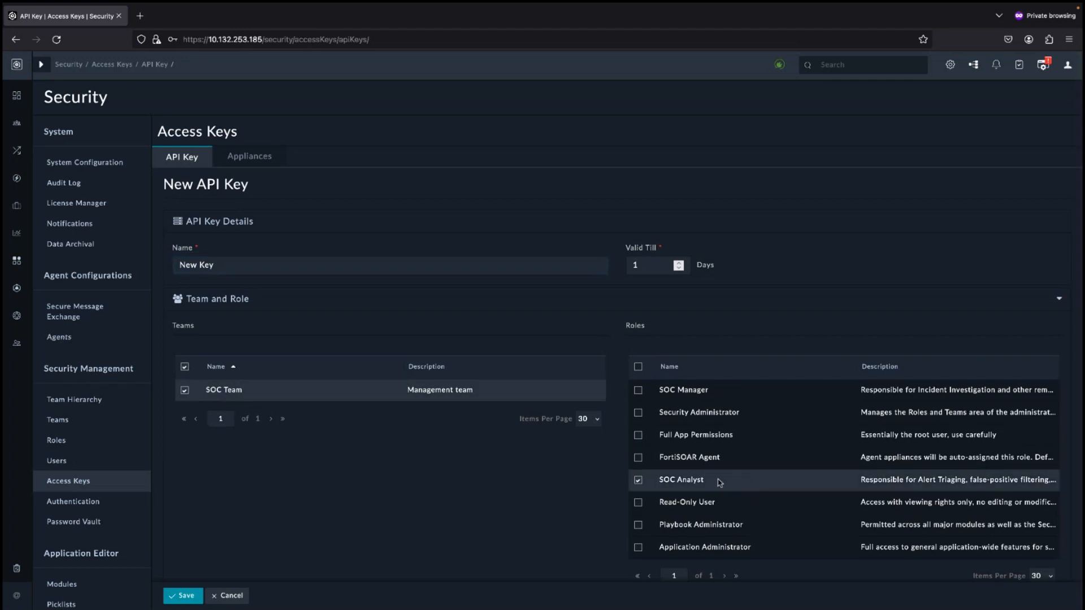
left_click(177, 602)
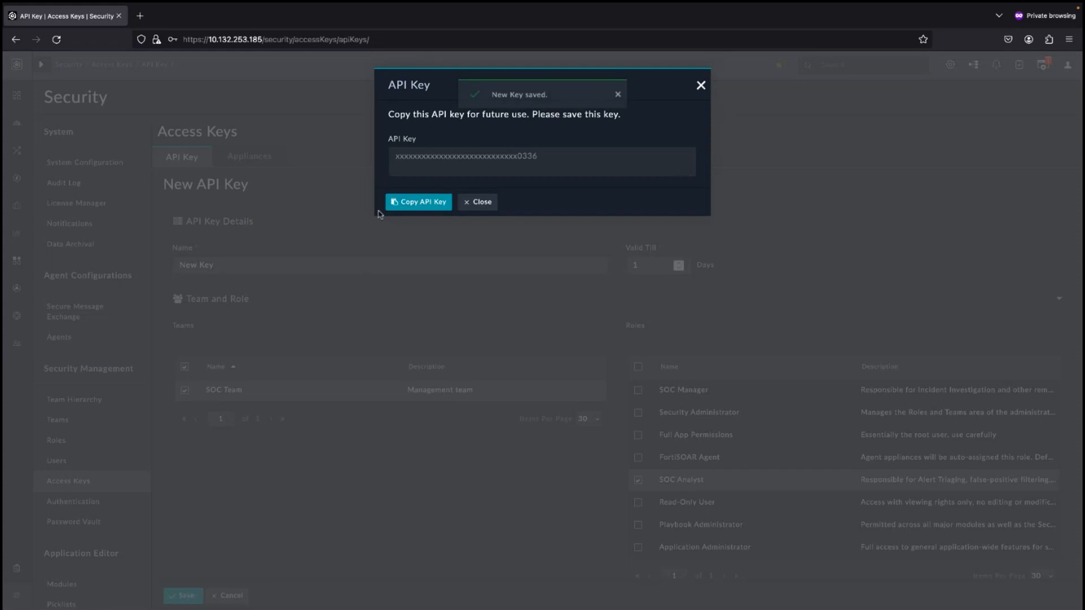
left_click(400, 201)
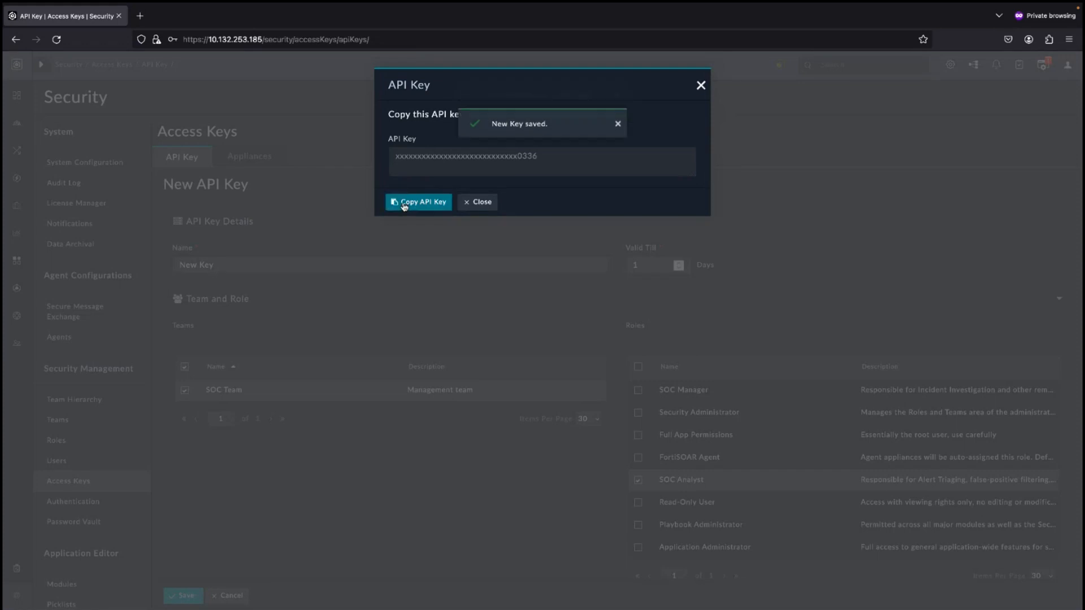
left_click(475, 202)
left_click(359, 261)
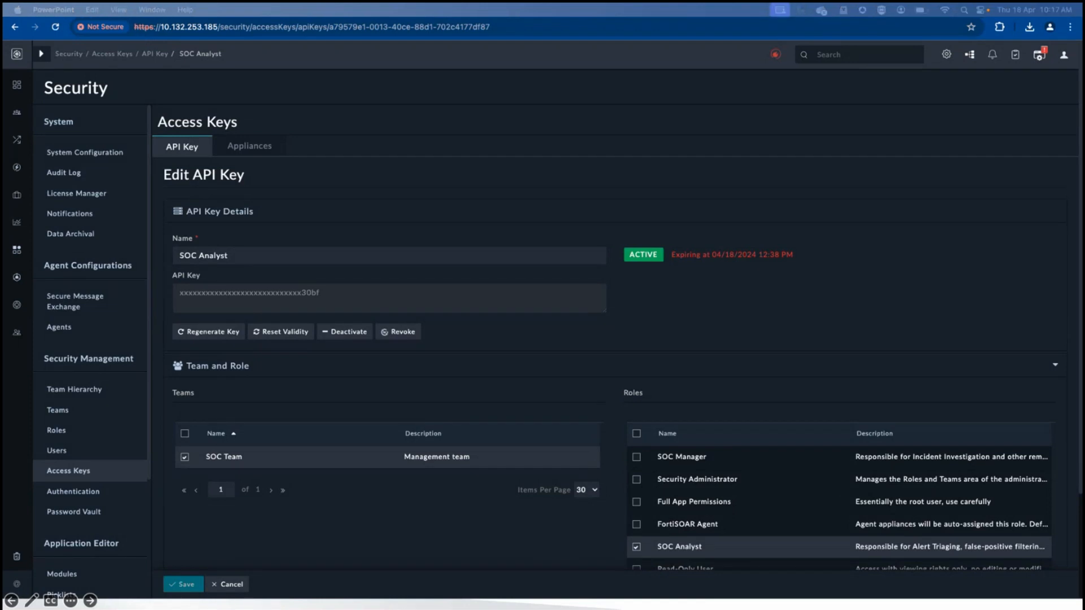
key("Right")
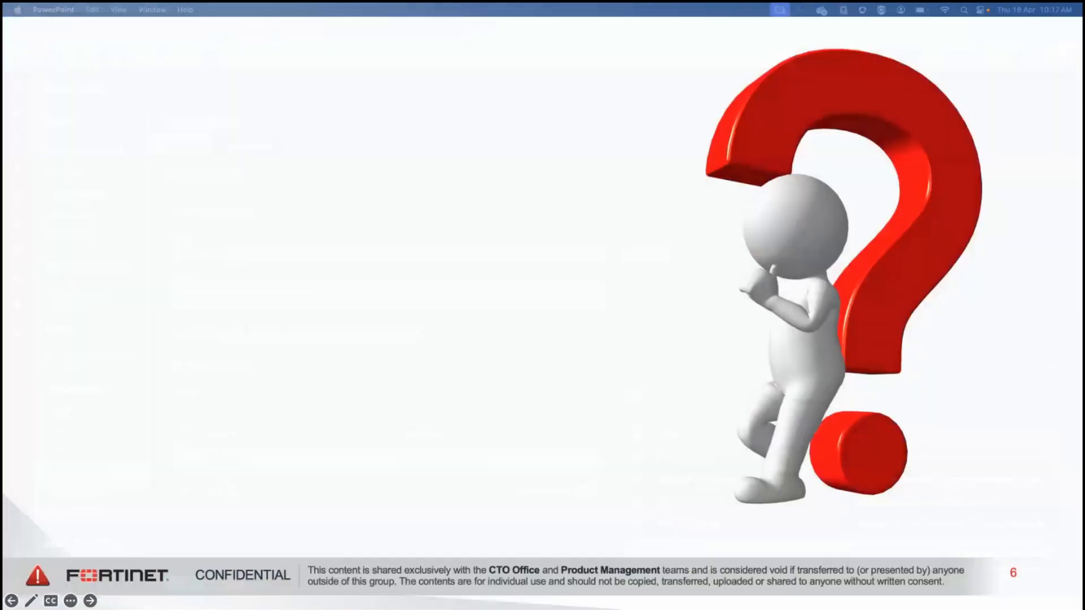
key("Right")
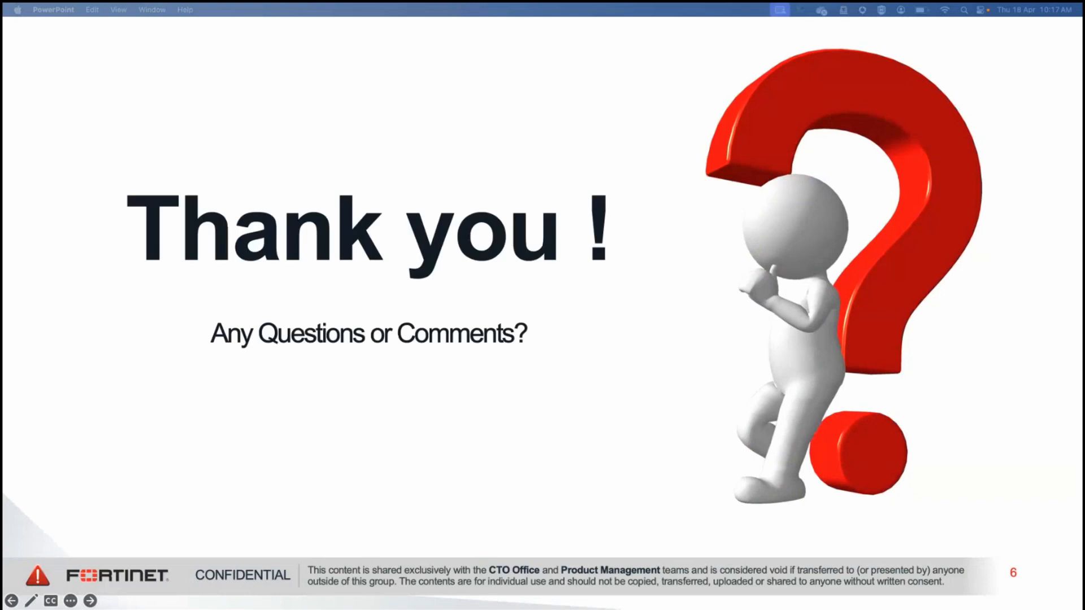
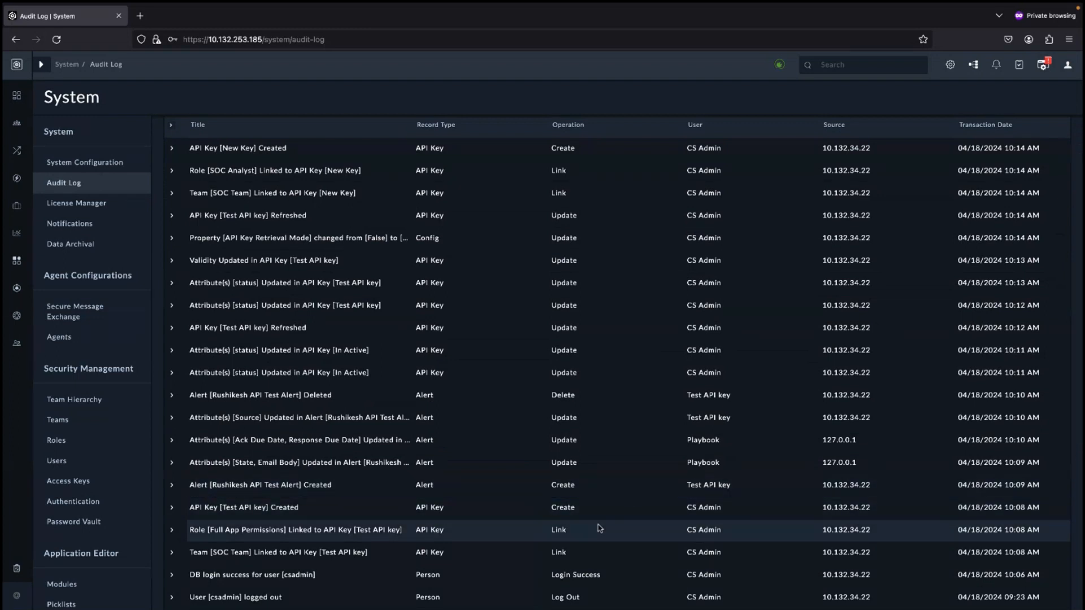
Review the API key entries at the top of the audit log and go back to Access Keys
scroll(599, 528, "up", 1)
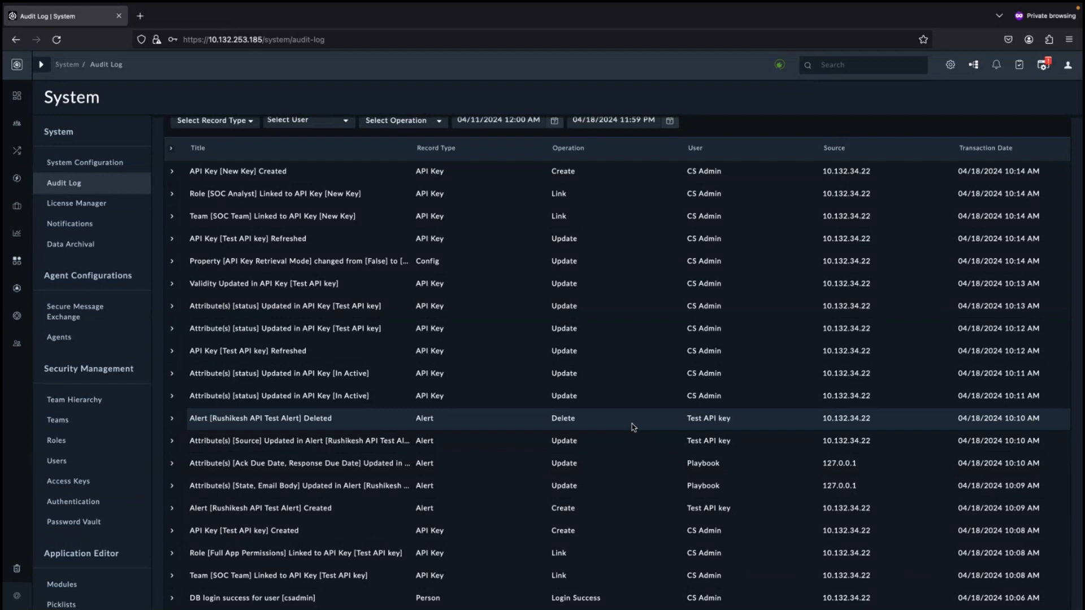
scroll(632, 423, "up", 3)
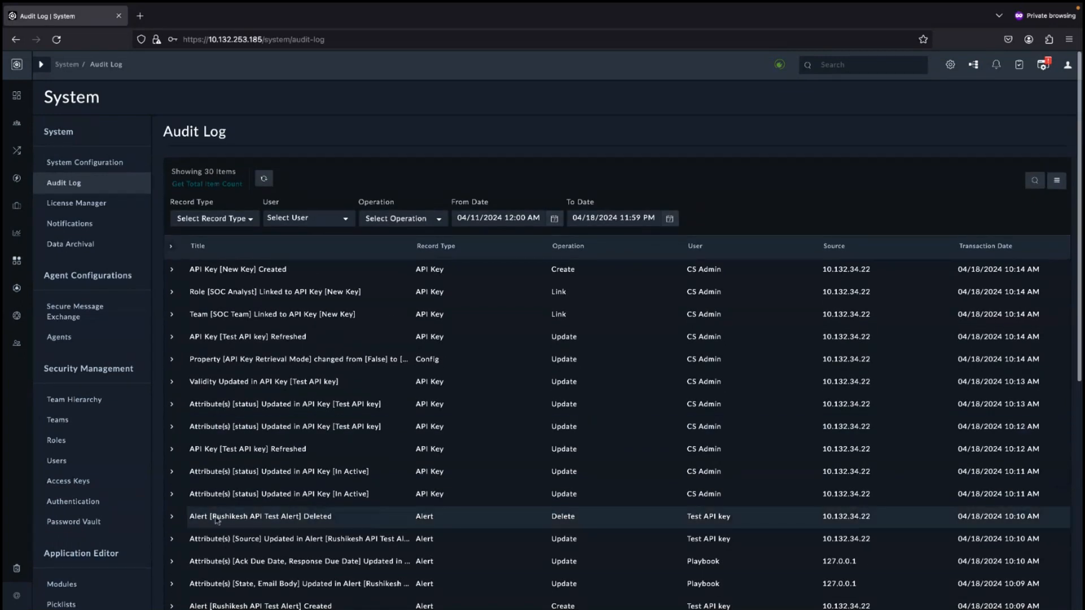
left_click(69, 480)
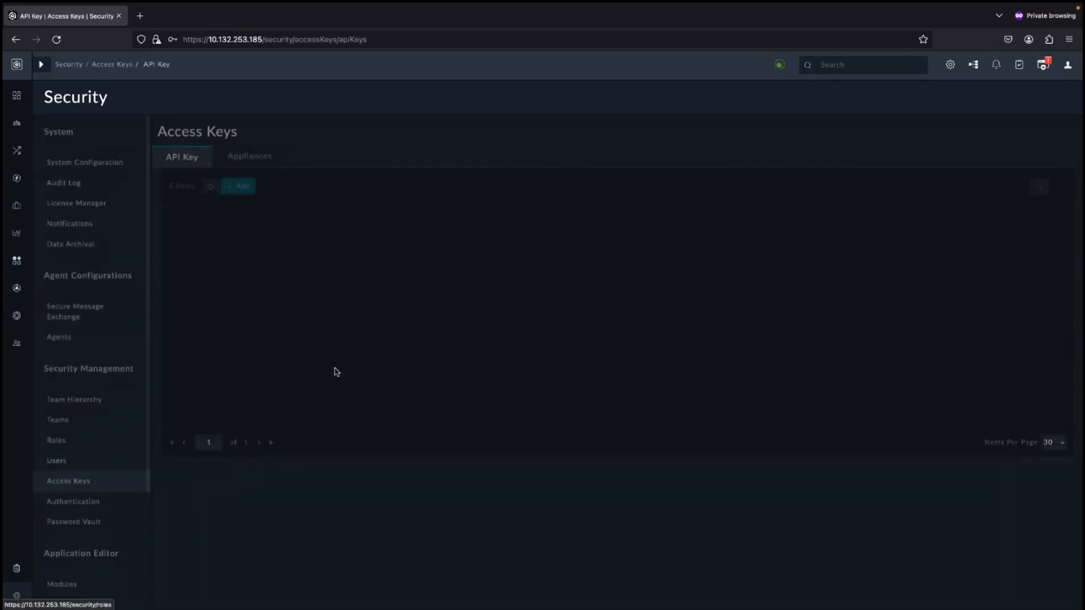